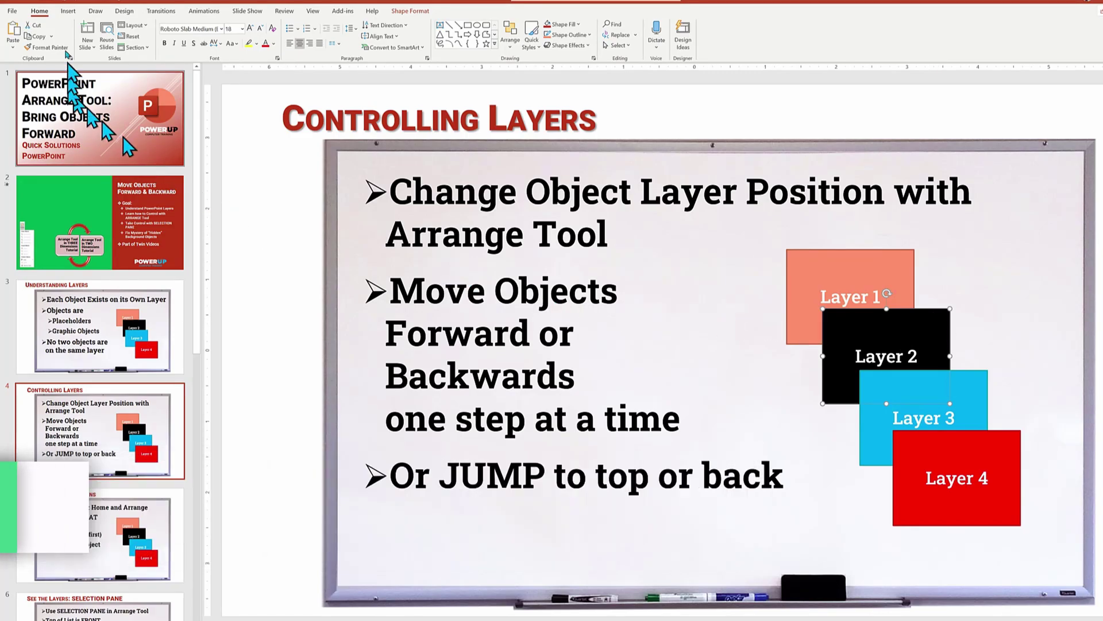
# On slide 4, open the Home tab's Arrange menu to show its ordering options
pyautogui.click(40, 11)
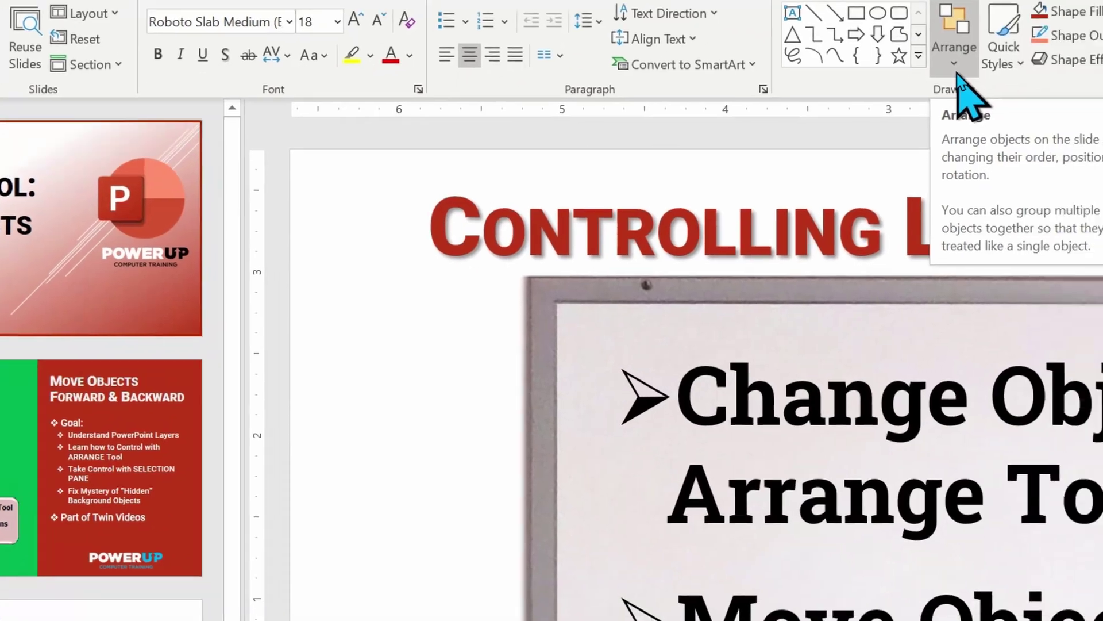
pyautogui.click(1027, 97)
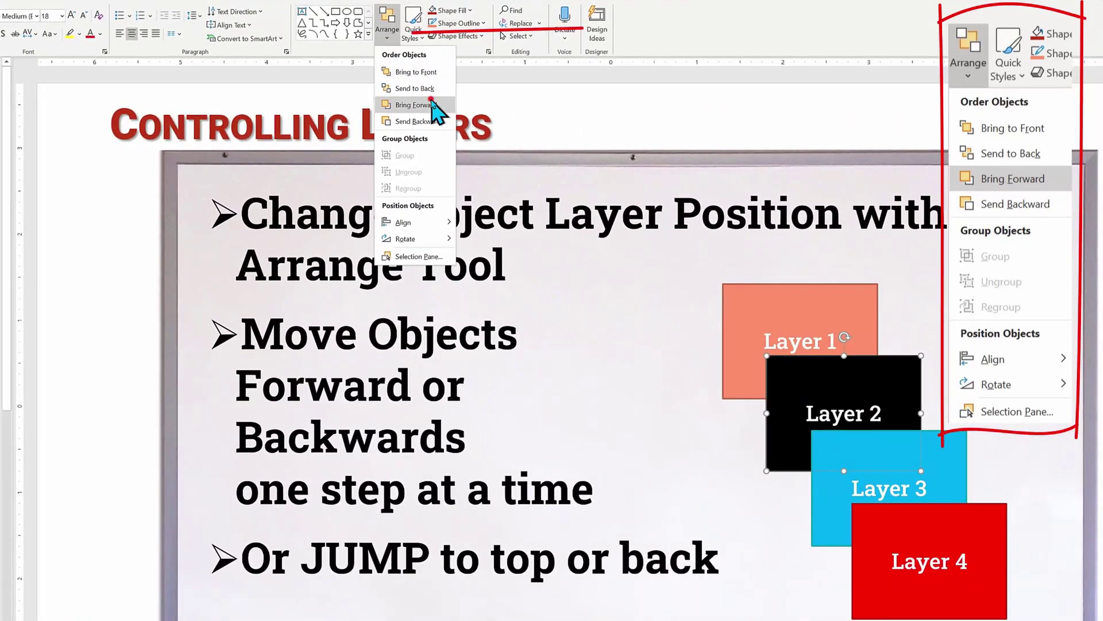
# Bring Layer 2 forward past Layer 3, drag it down-right, and stretch it taller upward
pyautogui.click(454, 110)
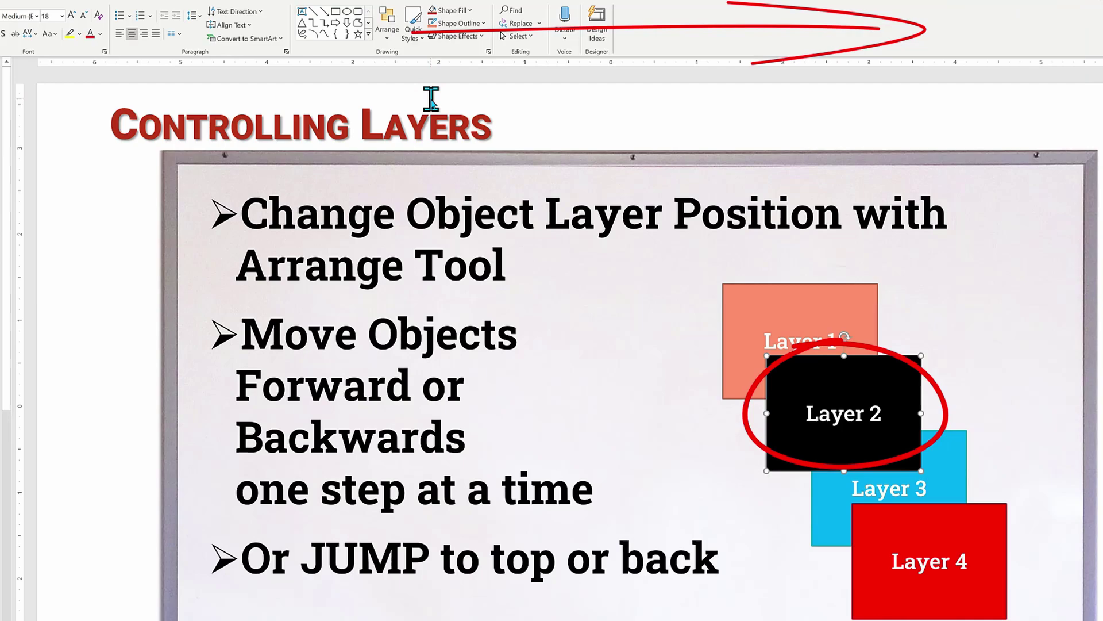
pyautogui.click(382, 39)
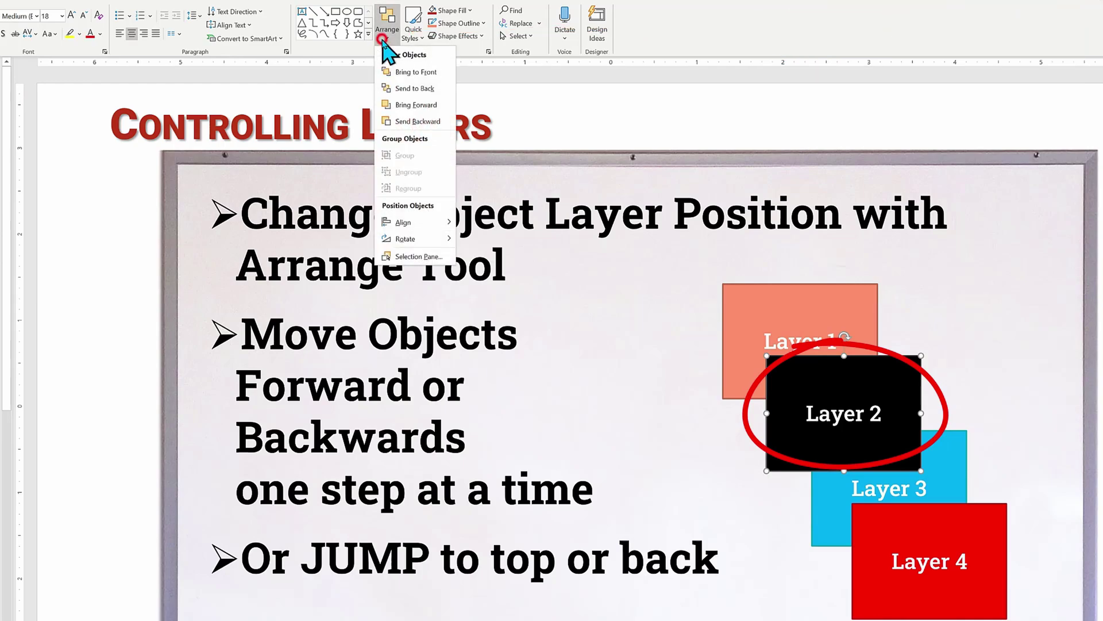
pyautogui.click(442, 106)
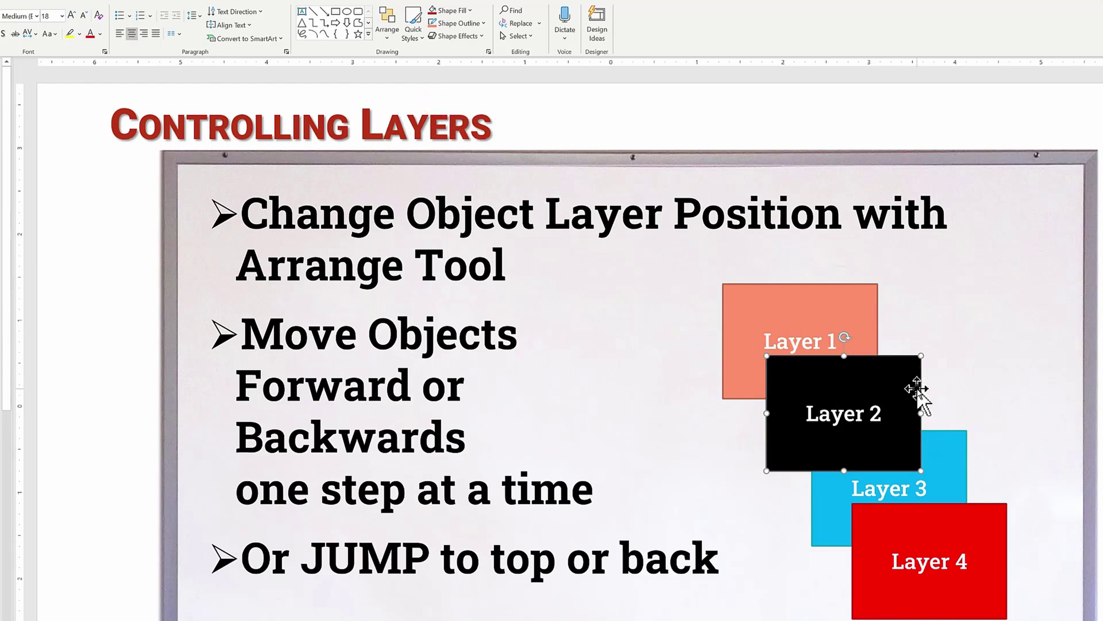
pyautogui.moveTo(916, 388); pyautogui.dragTo(938, 463)
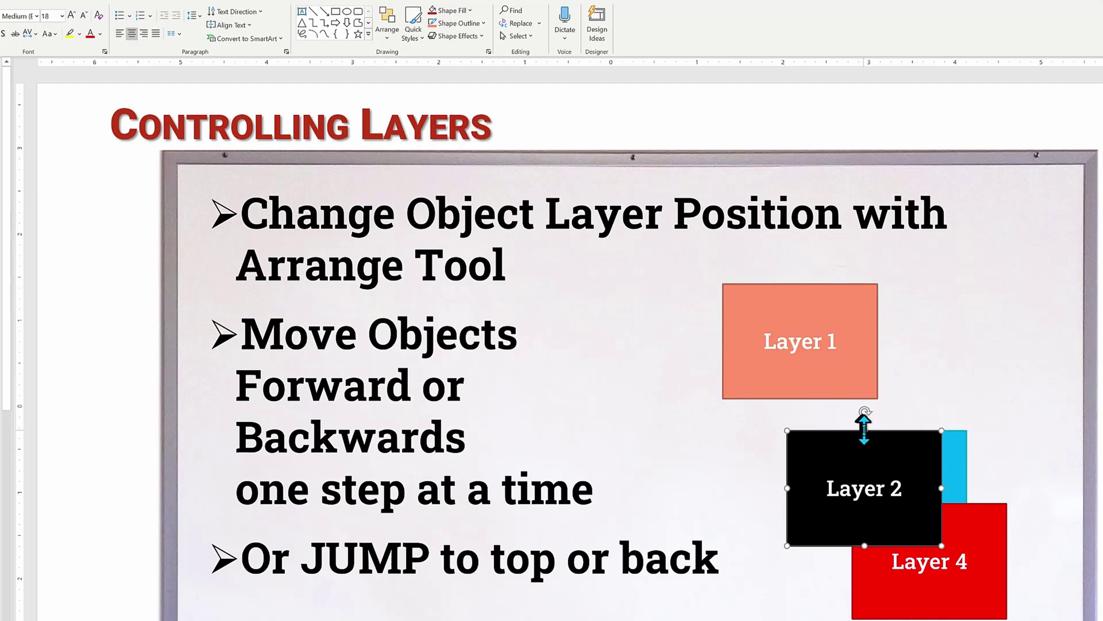
pyautogui.moveTo(865, 426); pyautogui.dragTo(845, 328)
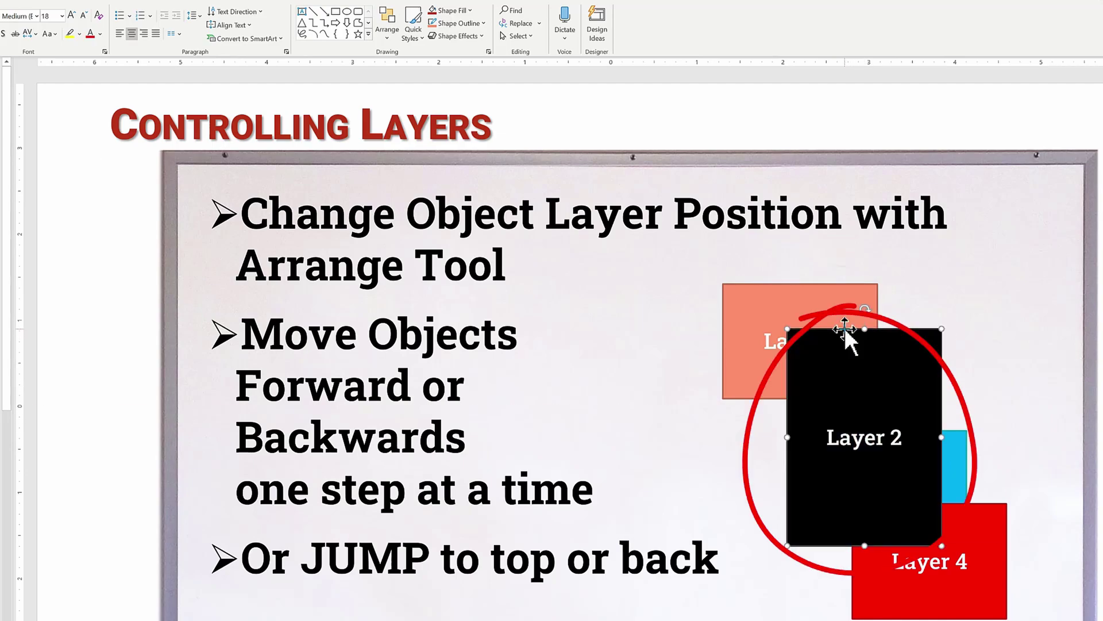
# Send Layer 2 backward behind Layers 4, 3 and 1 in turn, then bring it to front
pyautogui.click(392, 41)
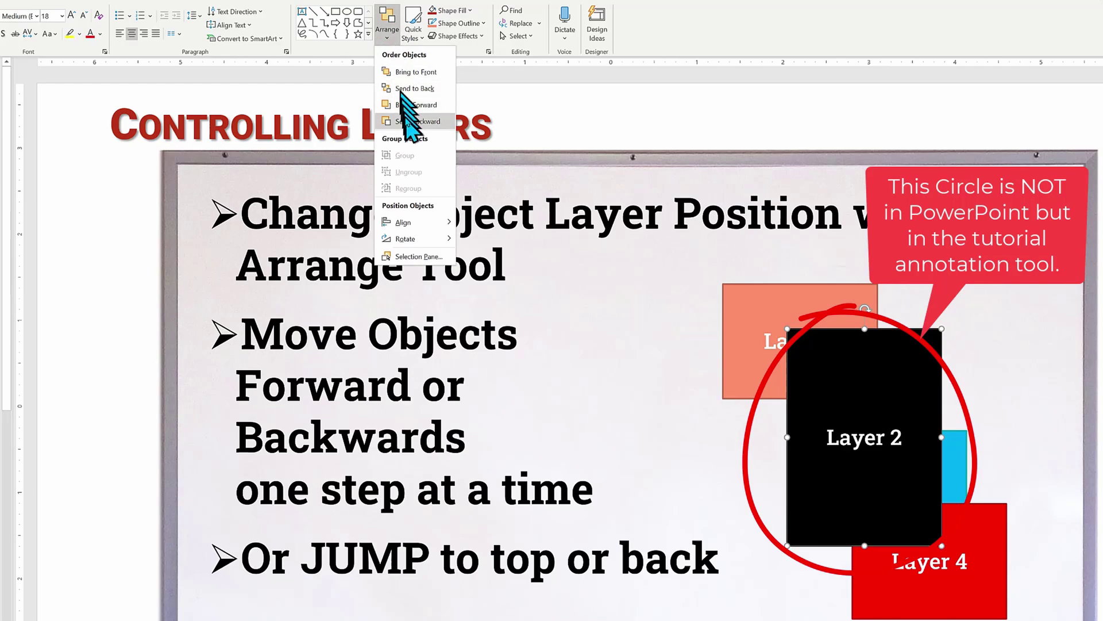
pyautogui.click(405, 121)
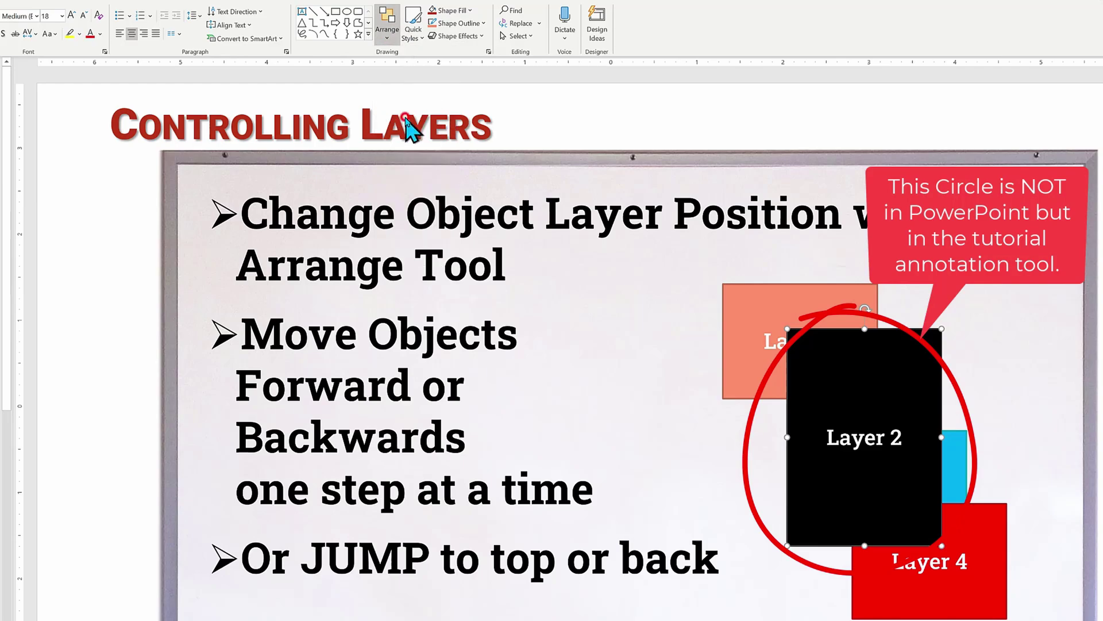
pyautogui.click(384, 35)
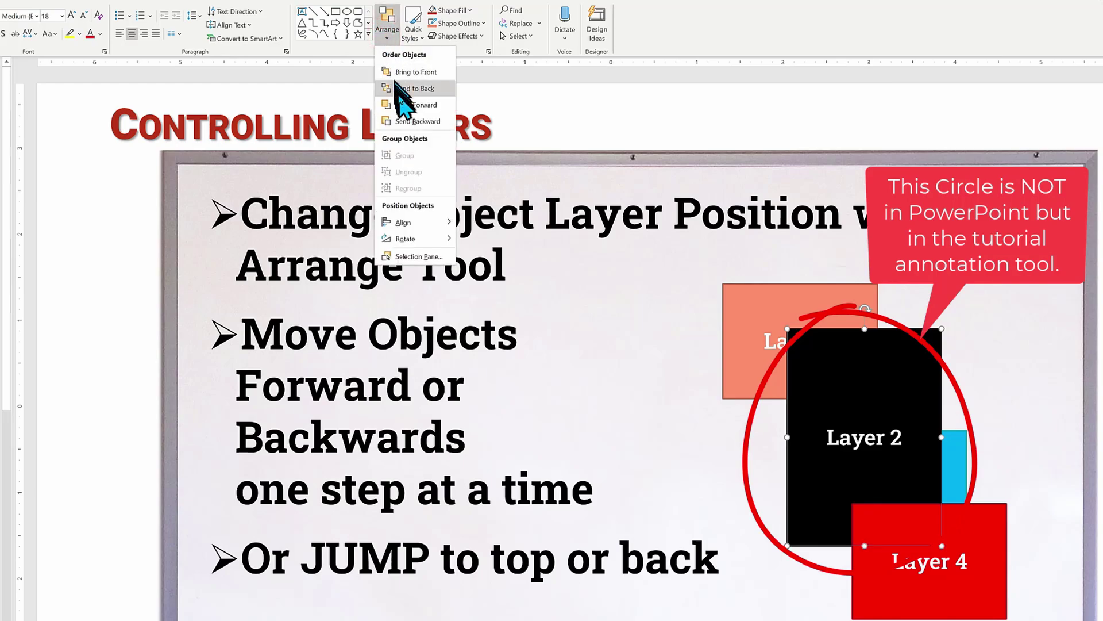
pyautogui.click(405, 122)
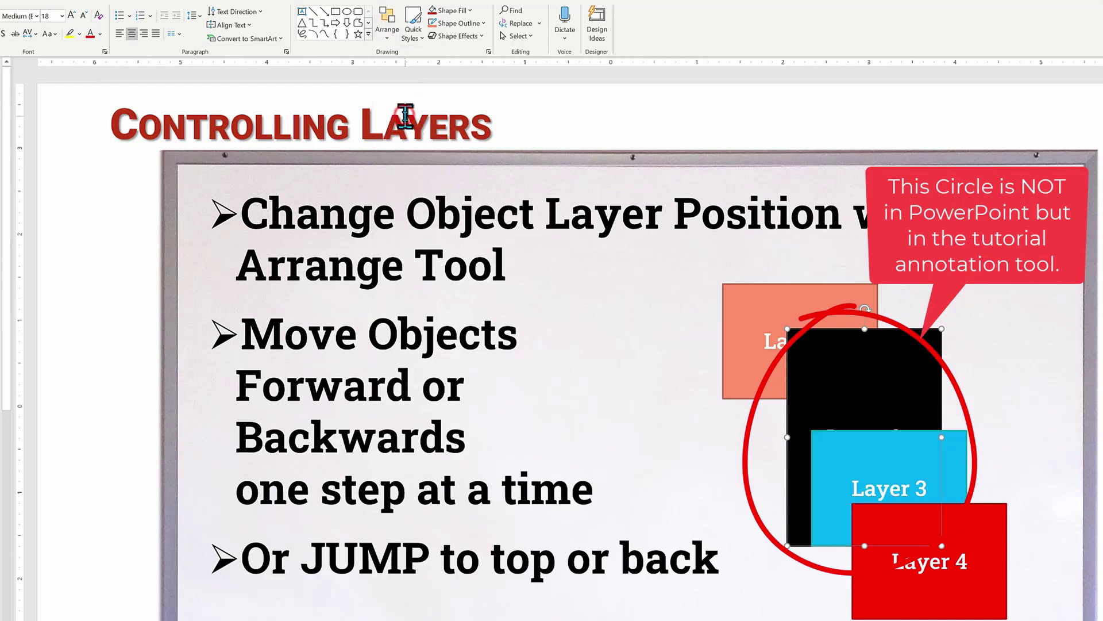
pyautogui.click(392, 39)
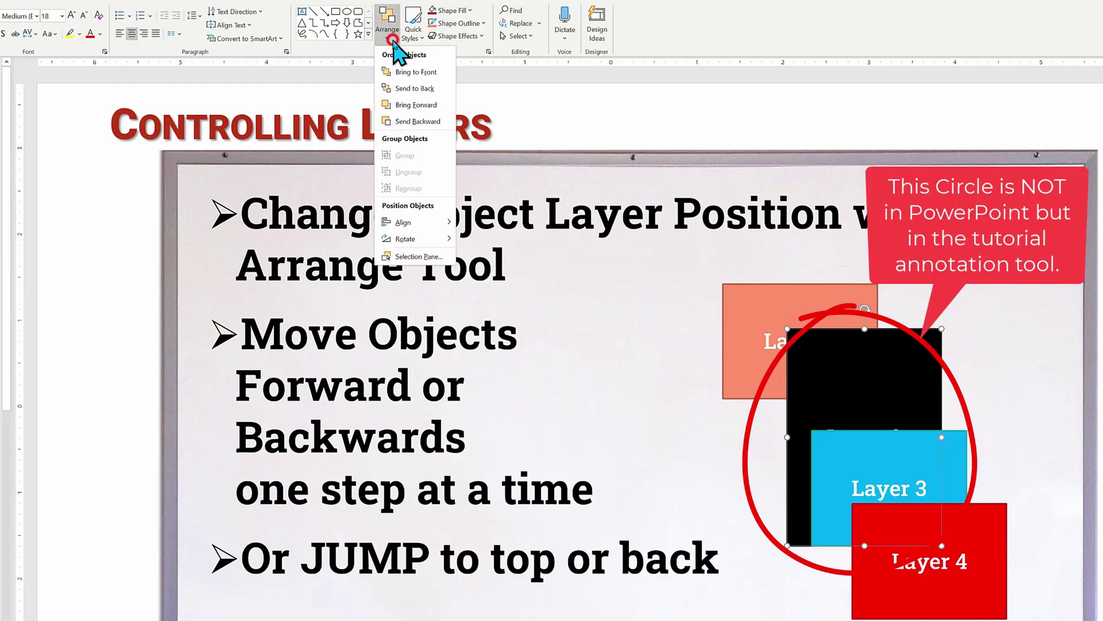
pyautogui.click(418, 122)
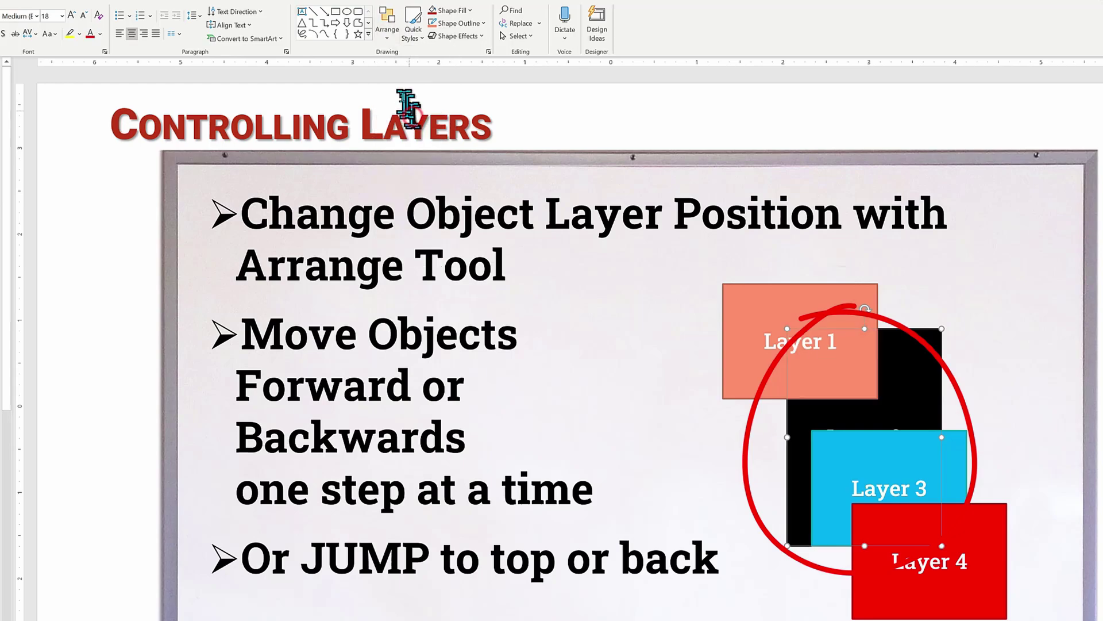
pyautogui.click(387, 38)
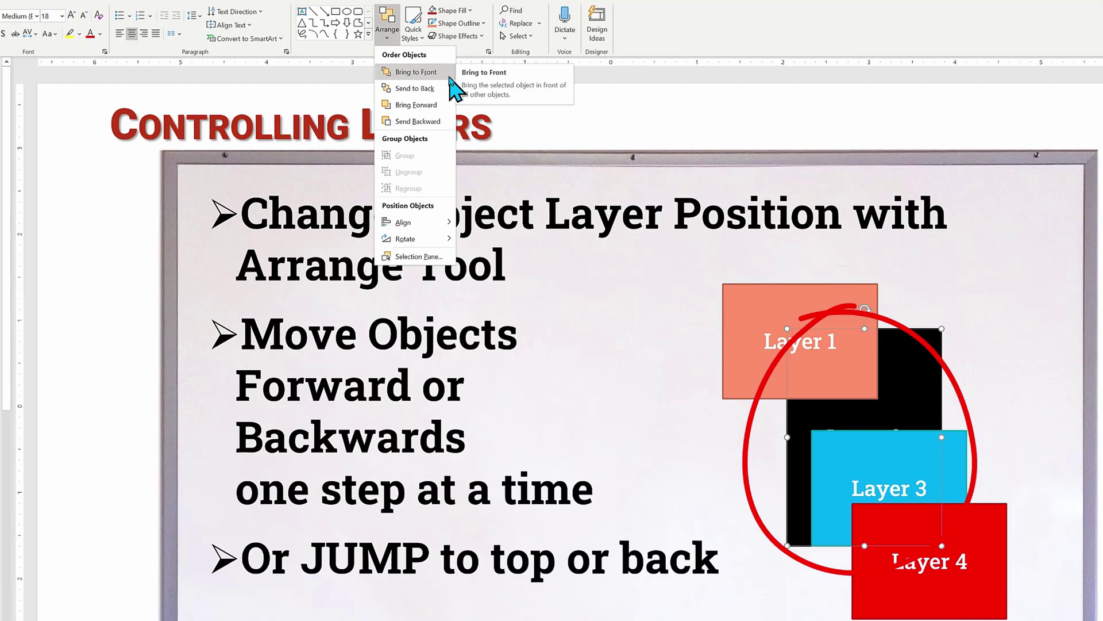
pyautogui.click(415, 72)
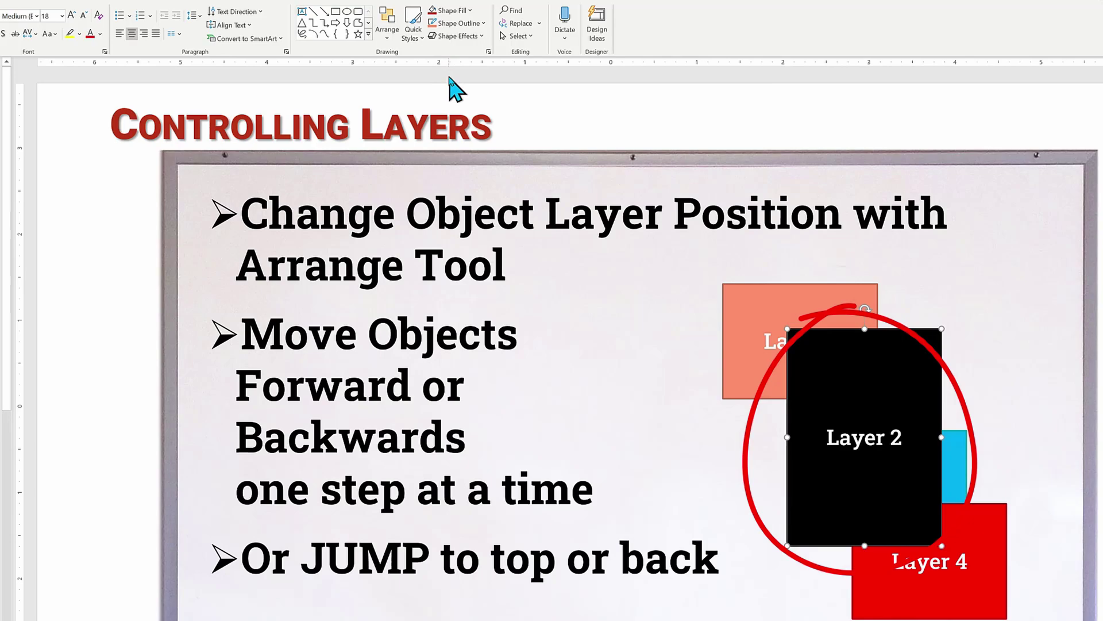
# Send the red Layer 4 rectangle to the back and drag it left beneath the bullet text
pyautogui.click(974, 557)
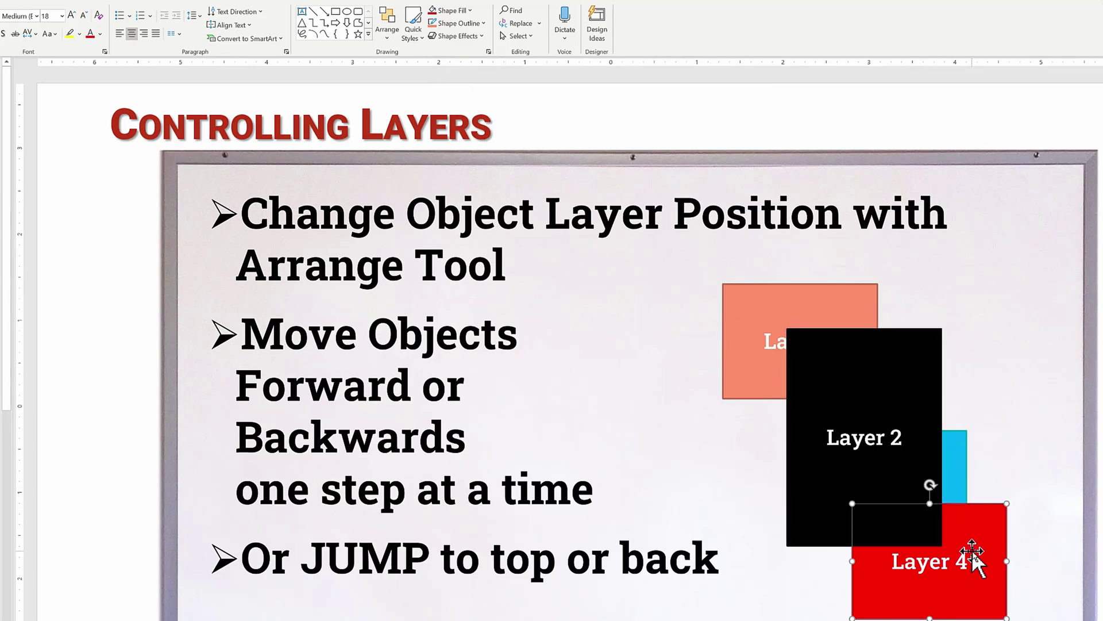
pyautogui.click(388, 35)
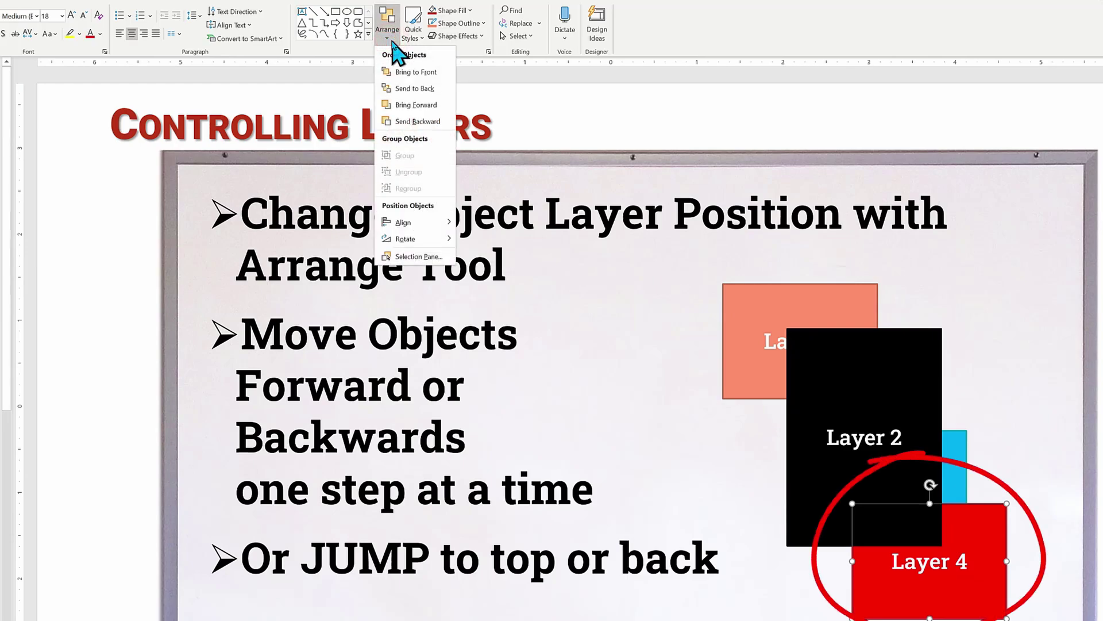
pyautogui.click(411, 88)
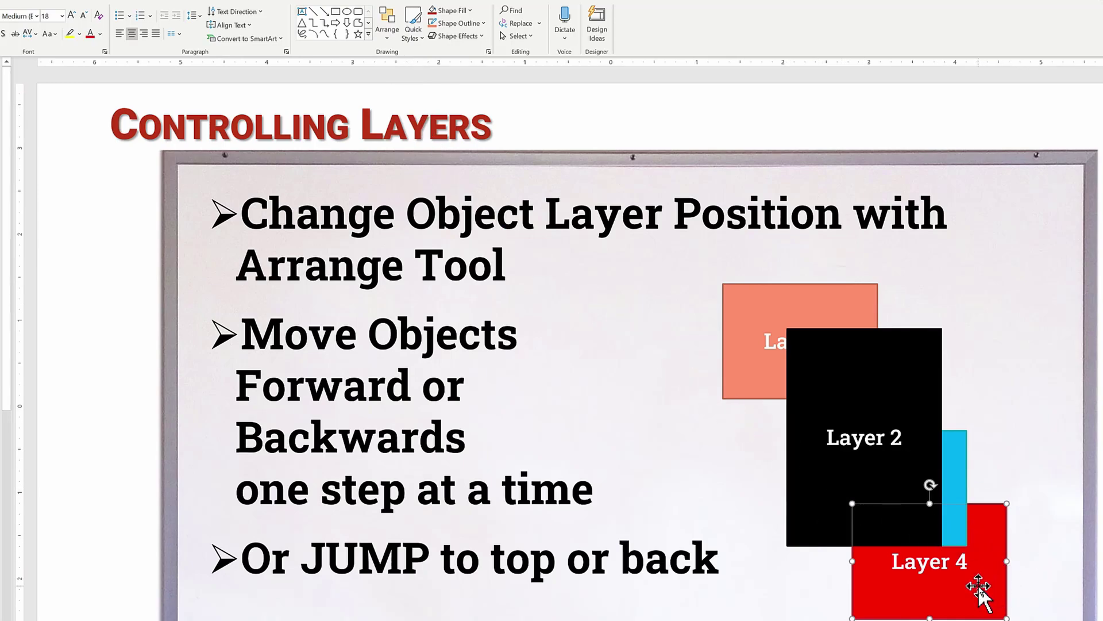
pyautogui.moveTo(978, 586); pyautogui.dragTo(598, 581)
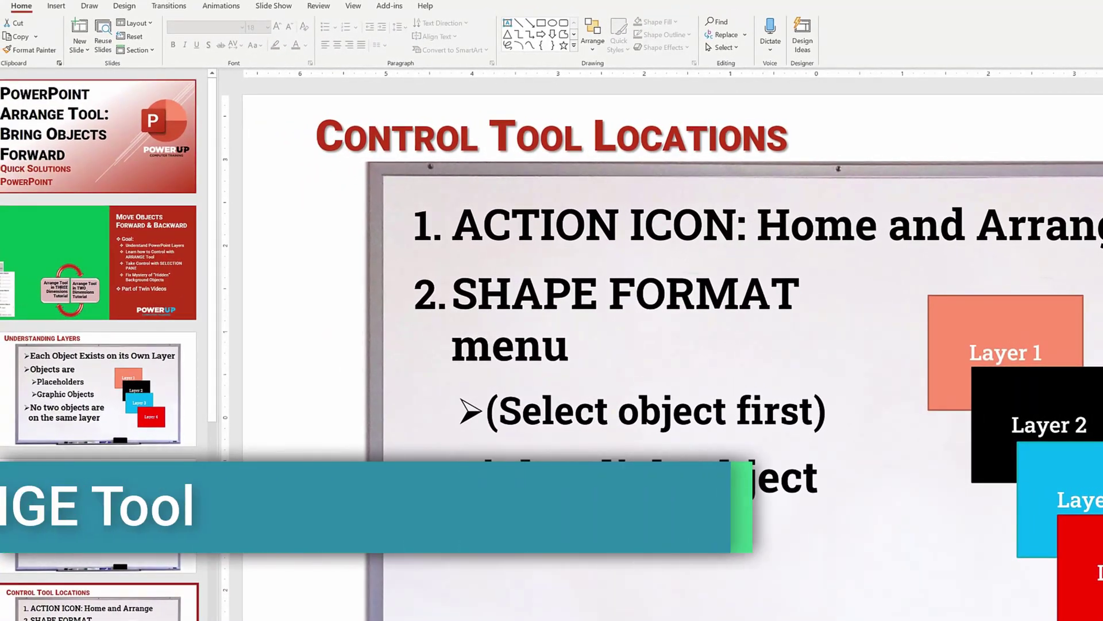
# Select Layer 1, browse the Insert, Design and Home tabs, then reselect Layer 1
pyautogui.click(1007, 332)
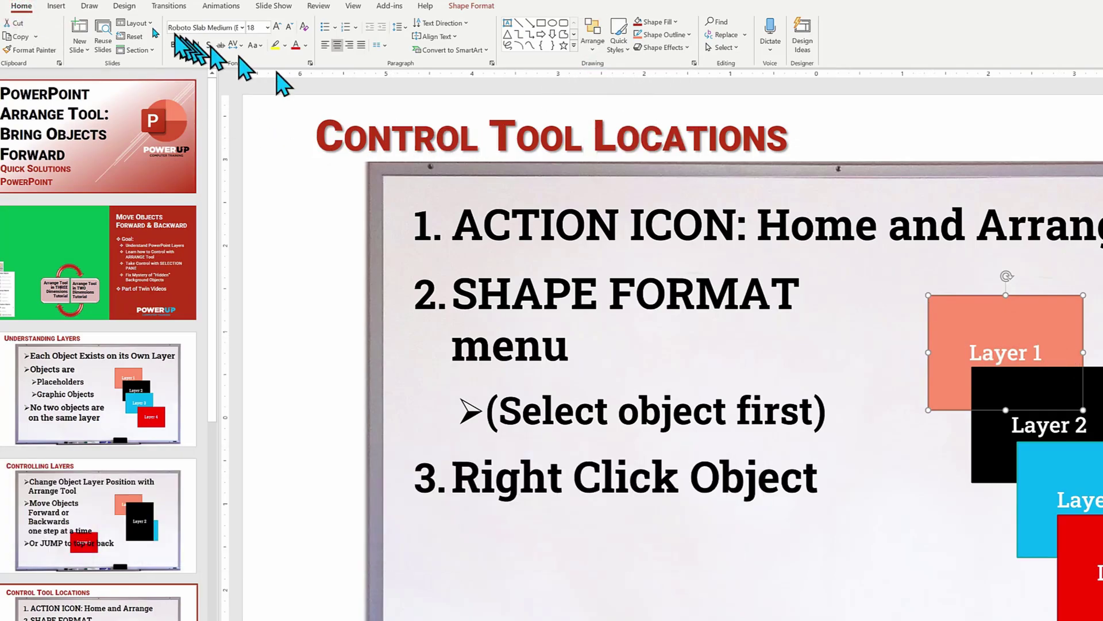
pyautogui.click(57, 7)
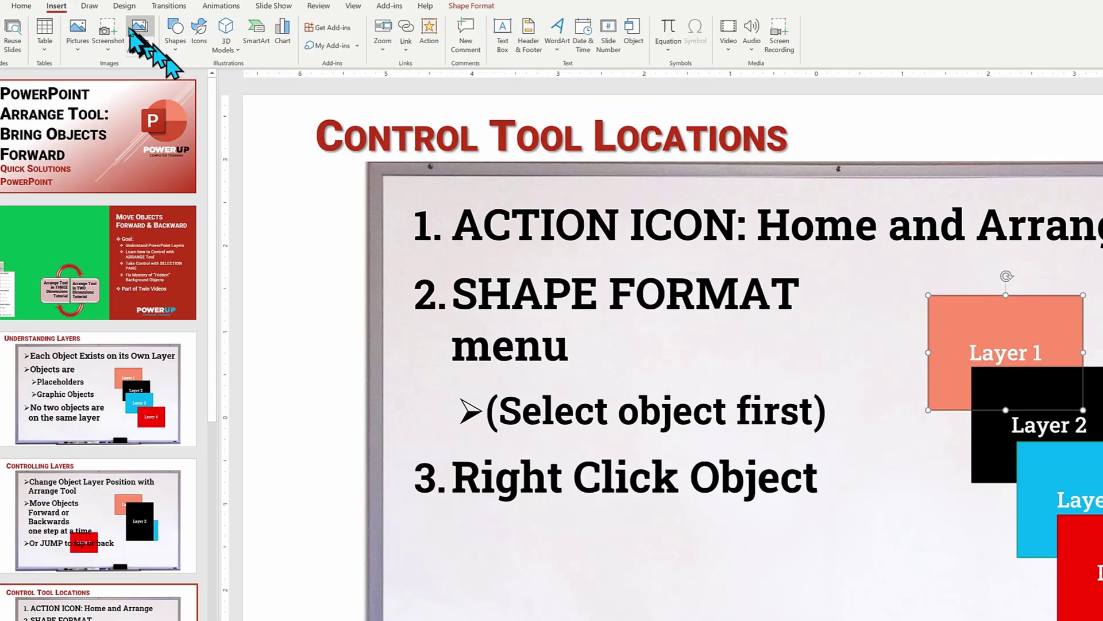
pyautogui.click(125, 7)
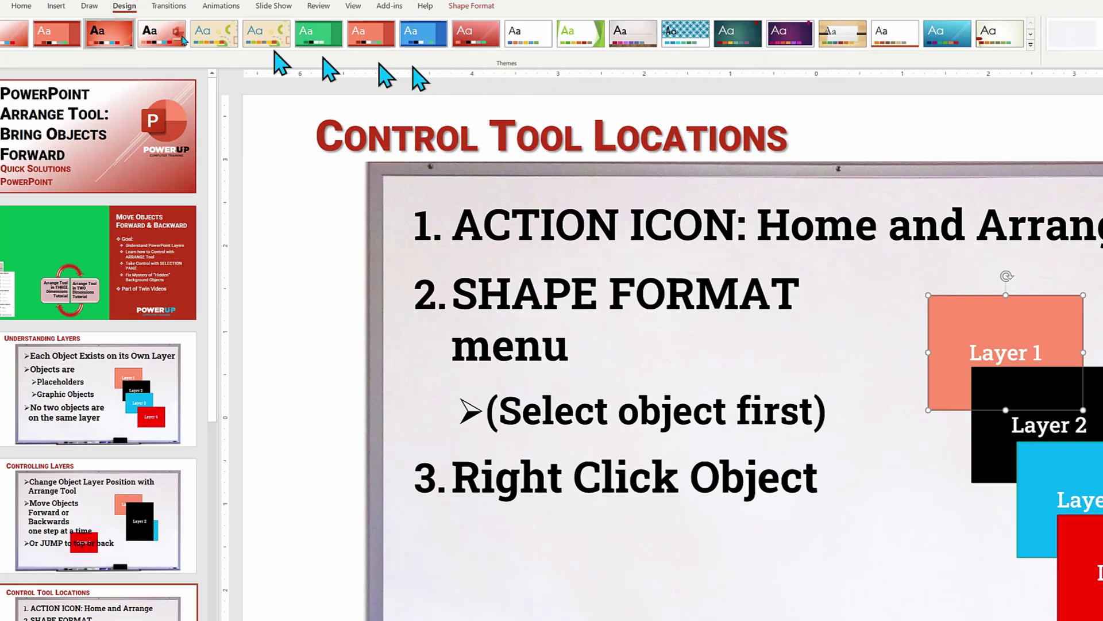
pyautogui.click(21, 6)
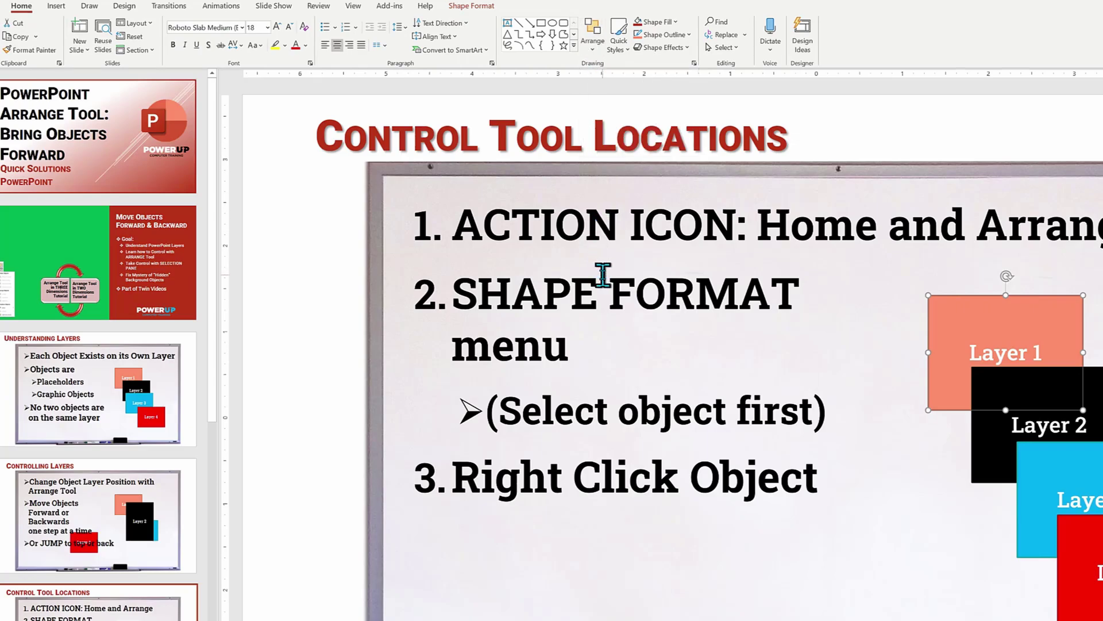
pyautogui.click(572, 299)
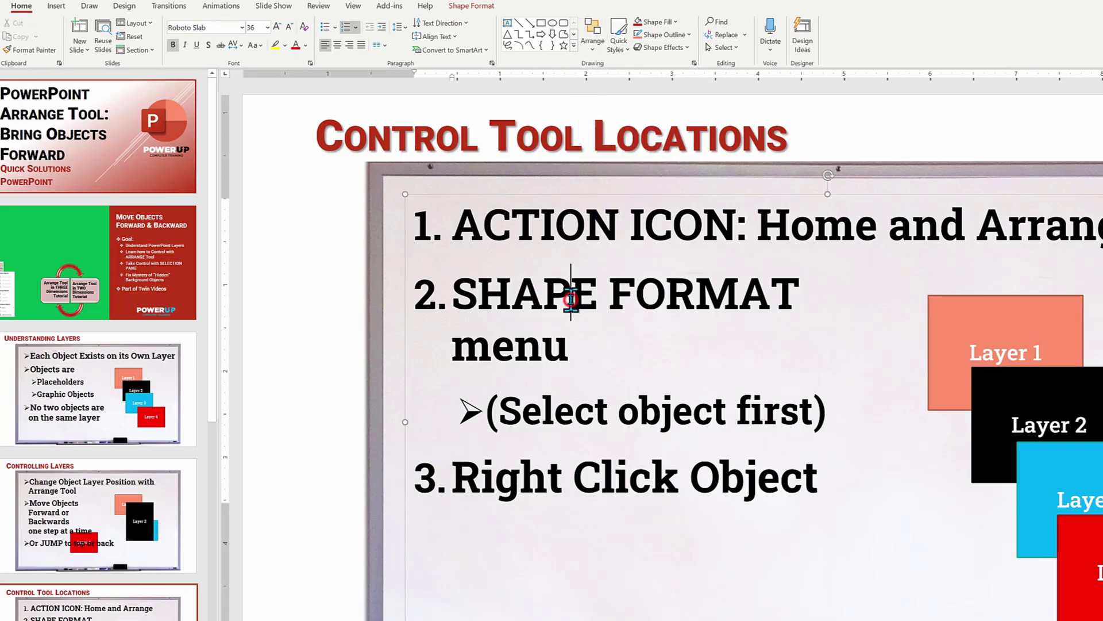
pyautogui.click(999, 326)
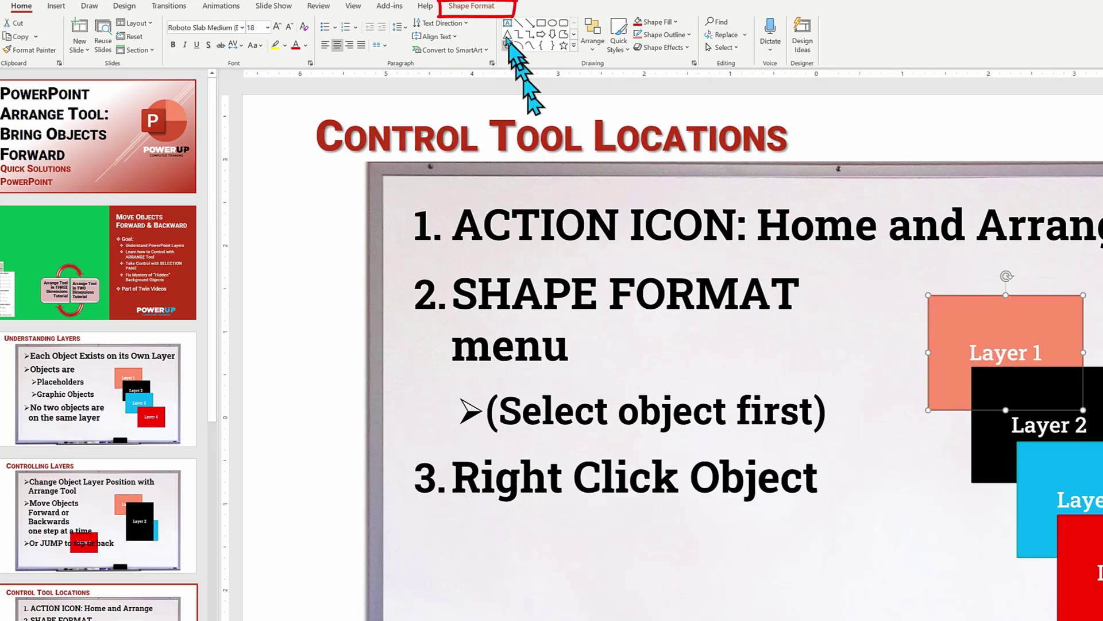
# Use Shape Format's Bring Forward dropdown to choose Bring to Front for Layer 1
pyautogui.click(486, 7)
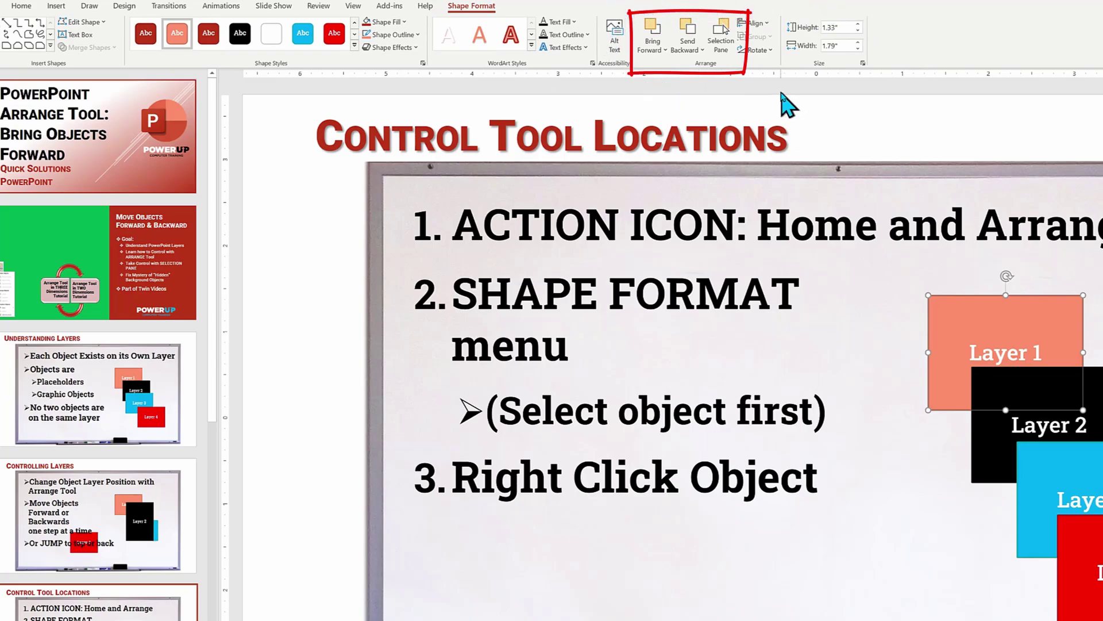
pyautogui.click(665, 51)
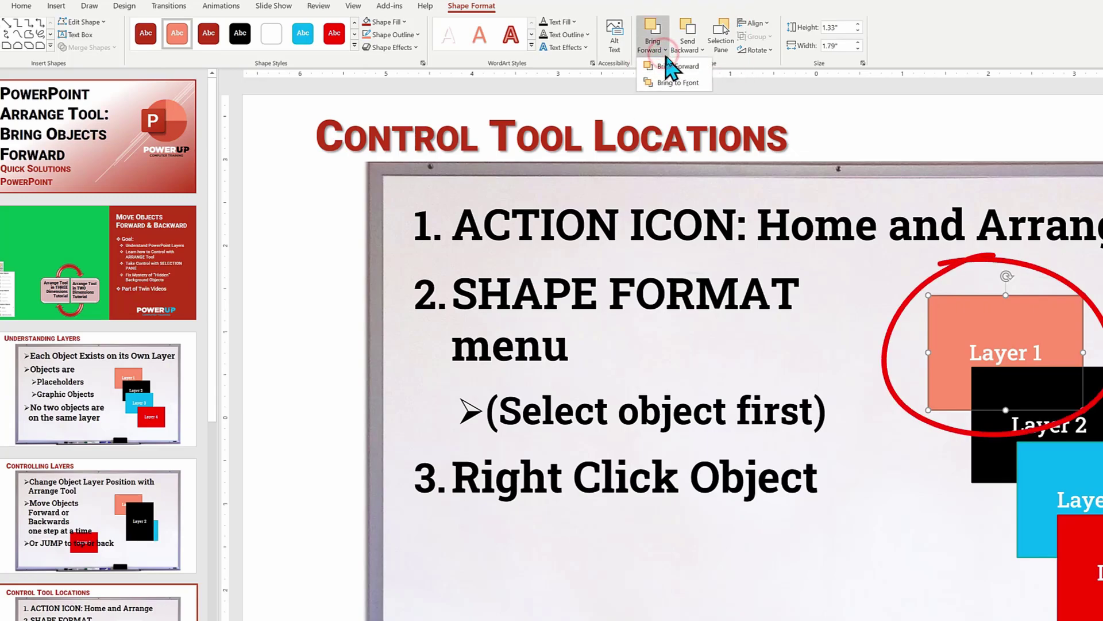
pyautogui.click(697, 83)
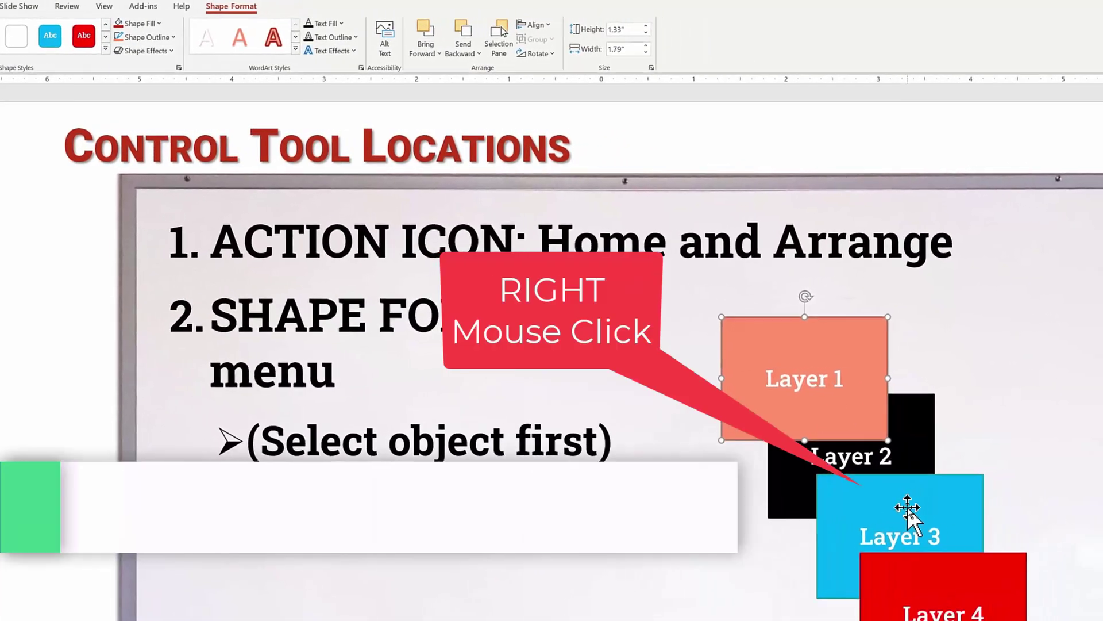
# Bring Layer 3 forward over Layer 4 via its right-click menu, then right-click Layer 2
pyautogui.rightClick(930, 514)
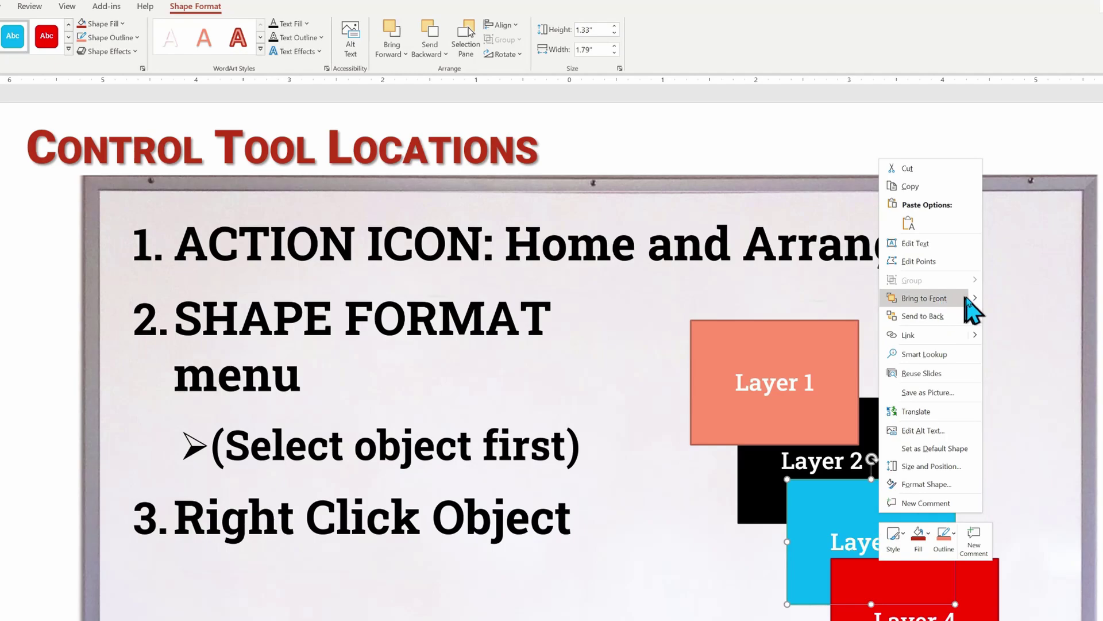
pyautogui.click(975, 298)
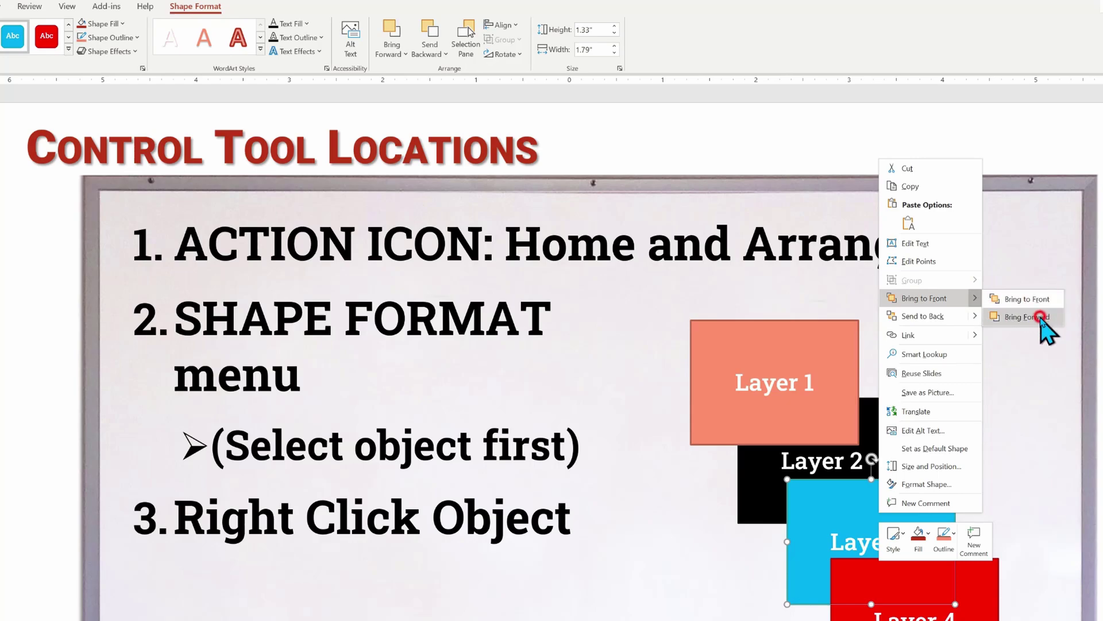
pyautogui.click(1040, 317)
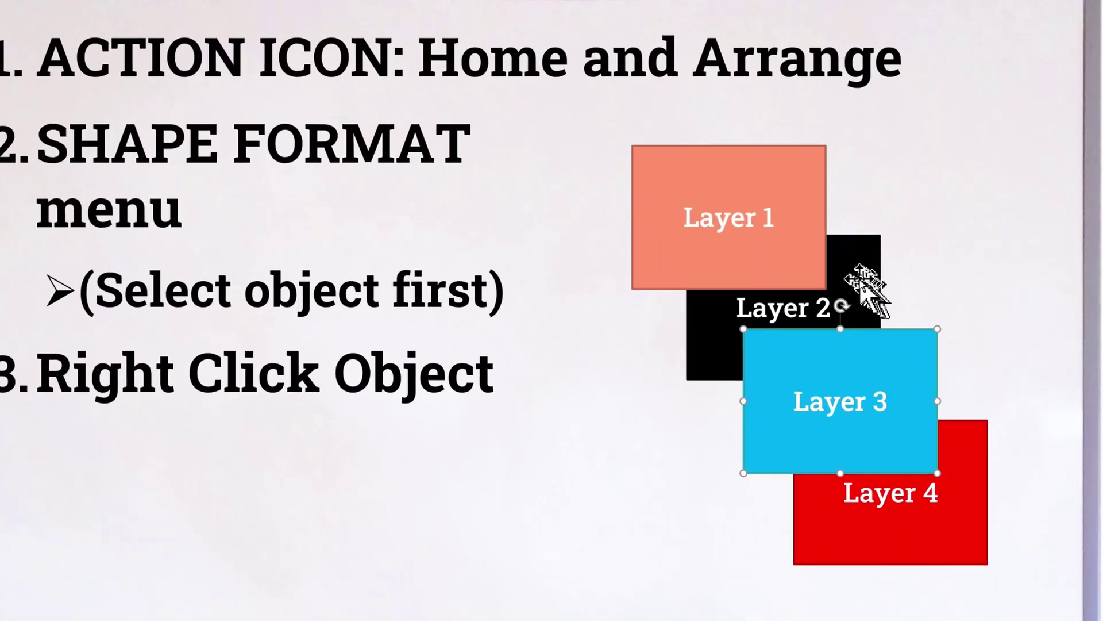
pyautogui.click(860, 281)
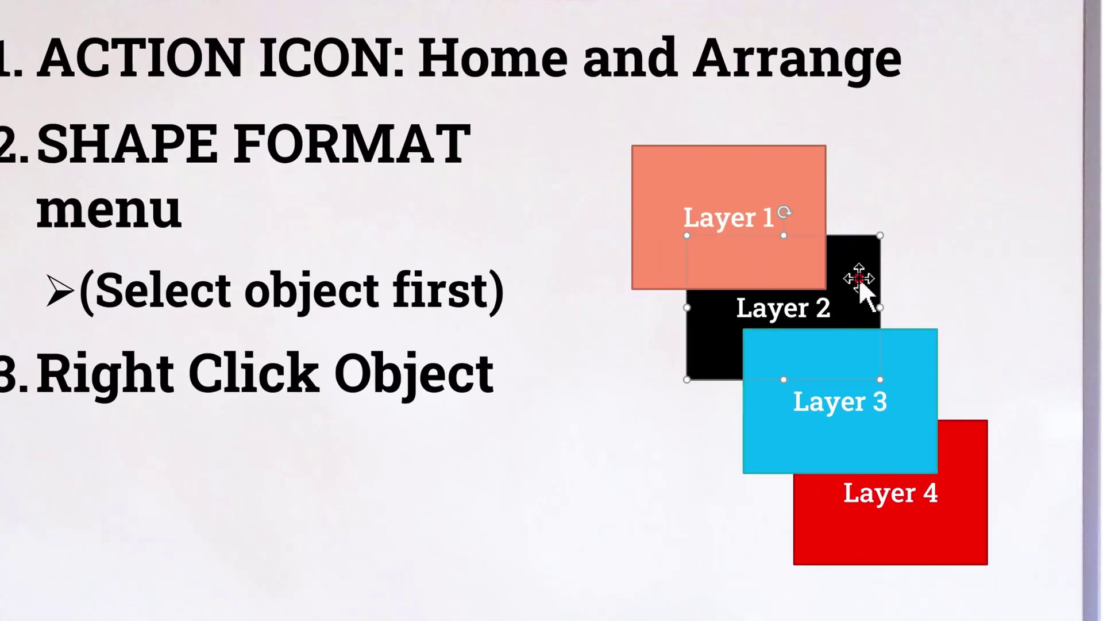
pyautogui.rightClick(860, 281)
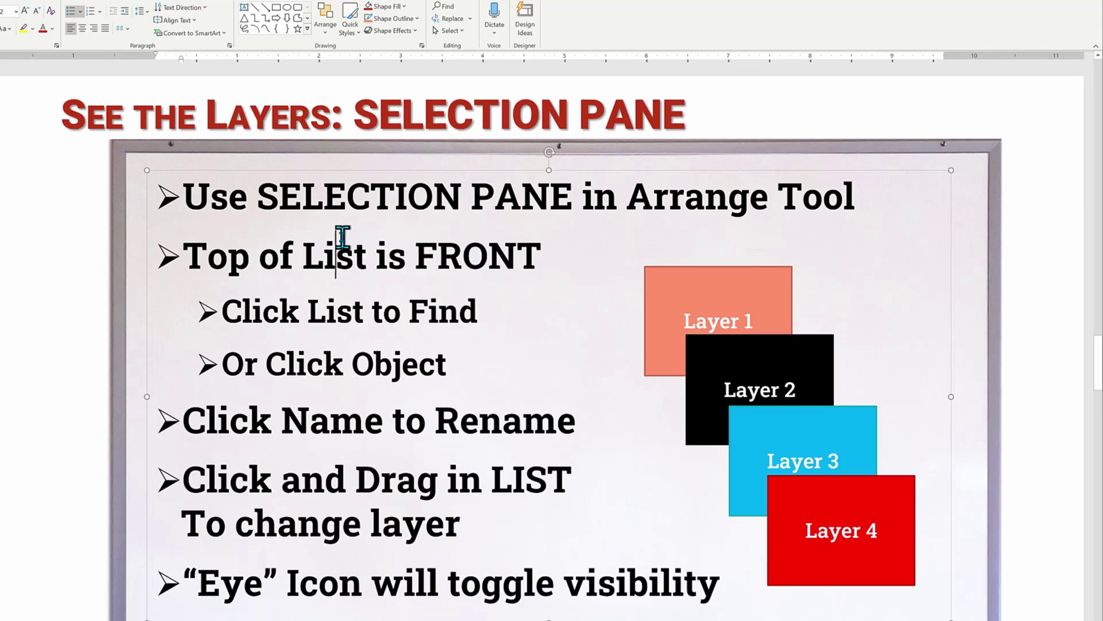
# Select Layer 2 and open the Selection Pane from Home > Arrange
pyautogui.click(721, 342)
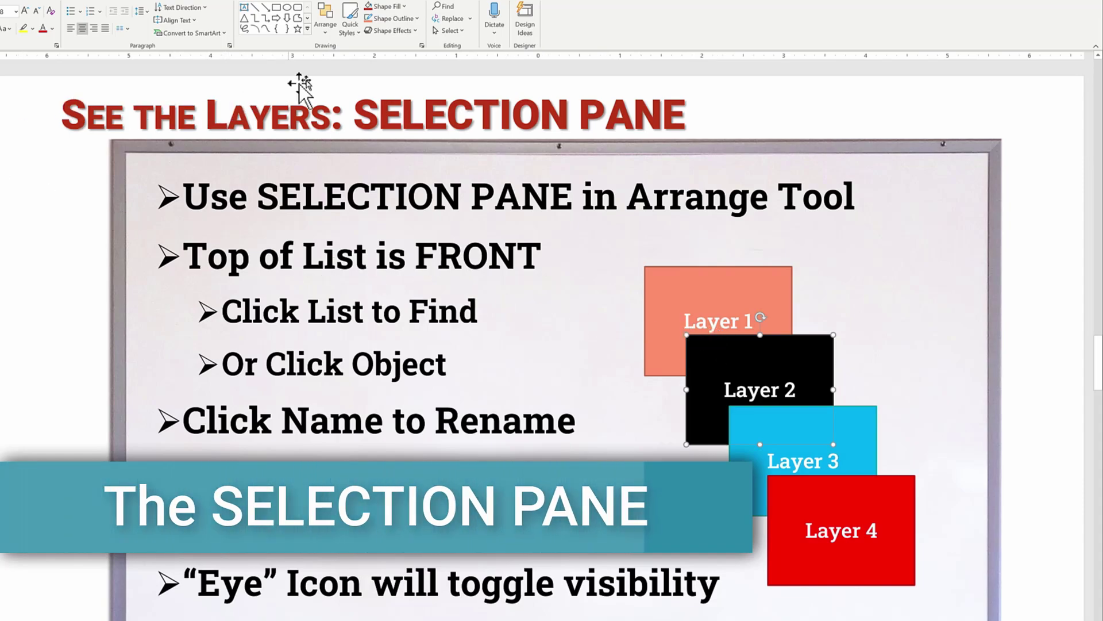
pyautogui.click(325, 26)
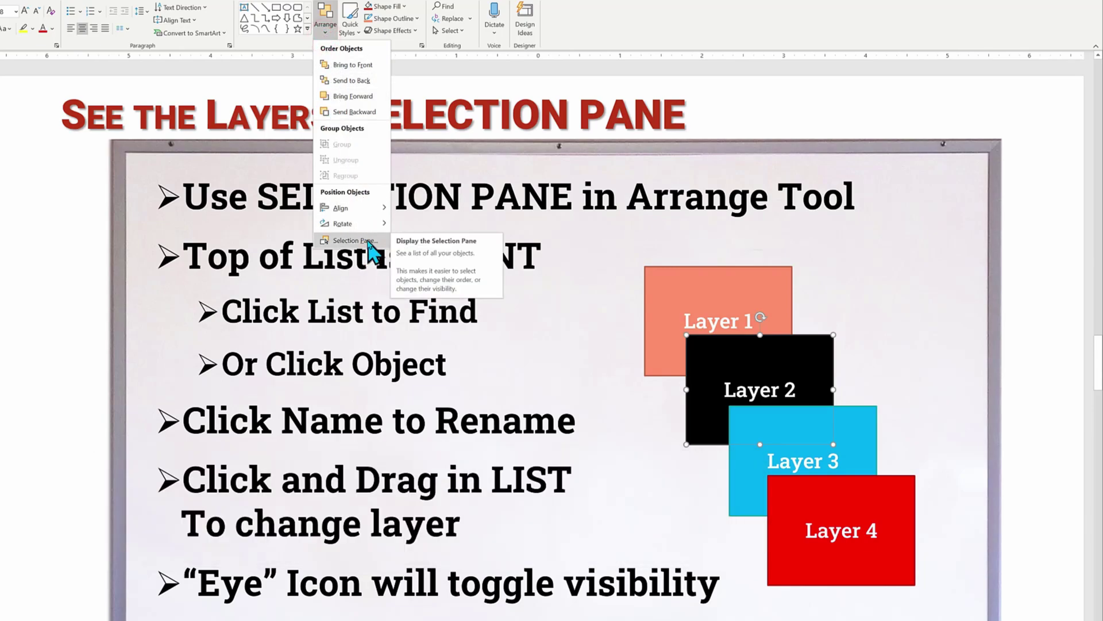
pyautogui.click(354, 240)
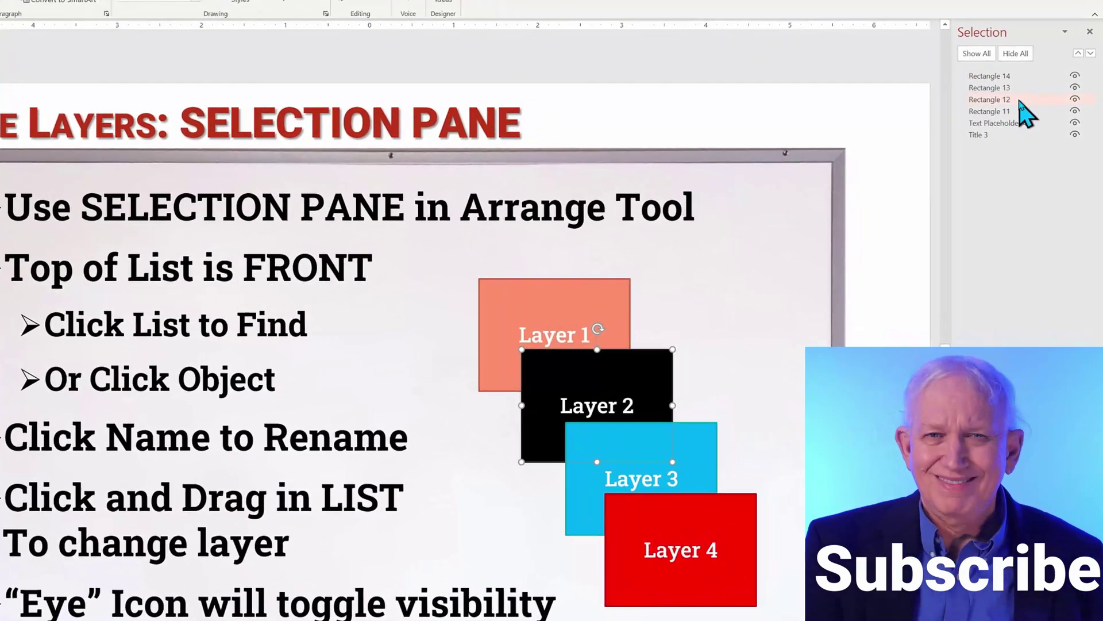
pyautogui.click(633, 562)
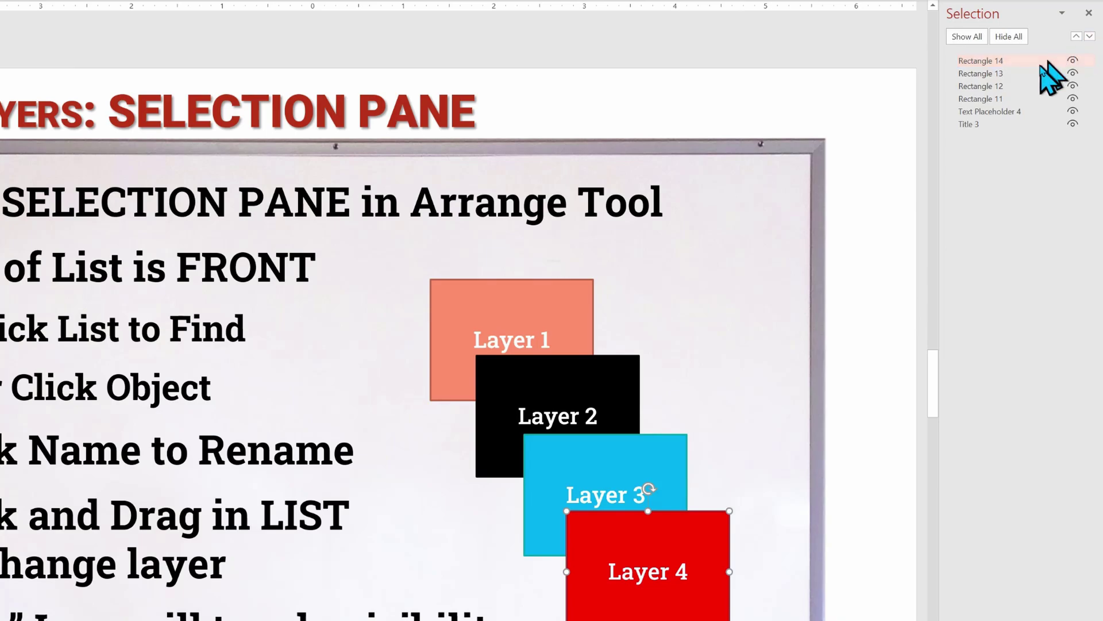
pyautogui.click(542, 324)
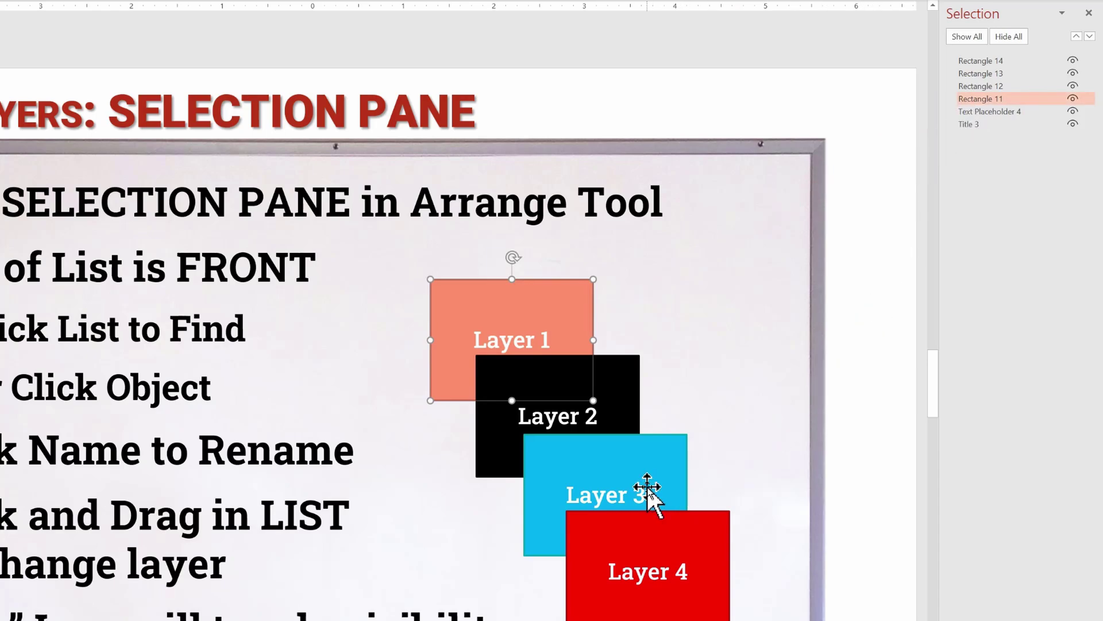
pyautogui.click(983, 61)
pyautogui.click(1000, 99)
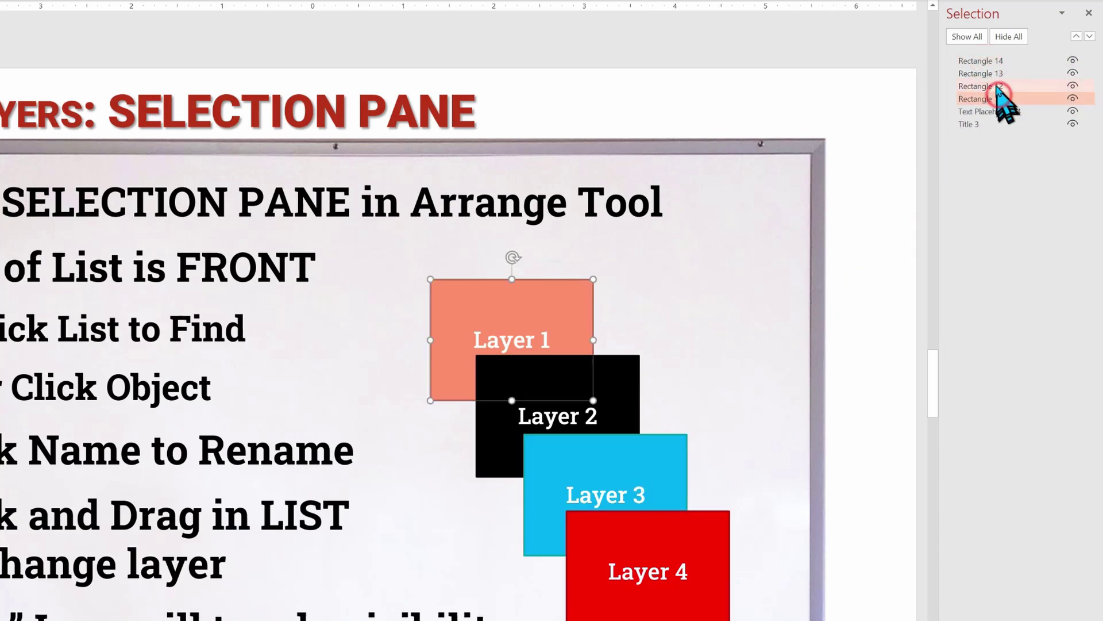
pyautogui.click(993, 75)
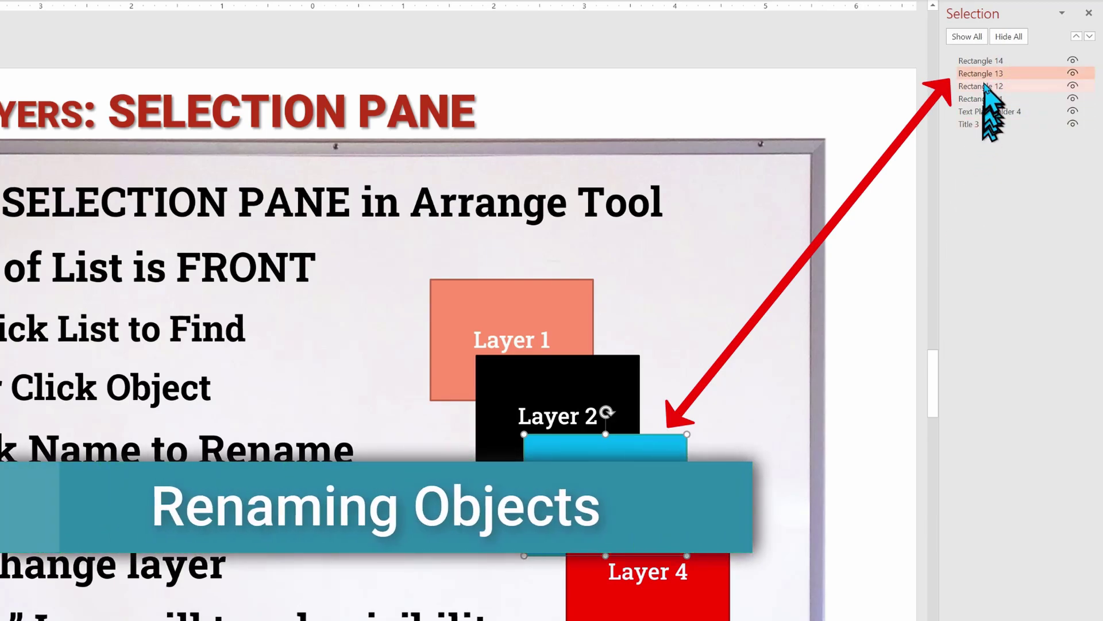
# Rename Rectangle 13 to BLUE in the Selection pane
pyautogui.click(984, 73)
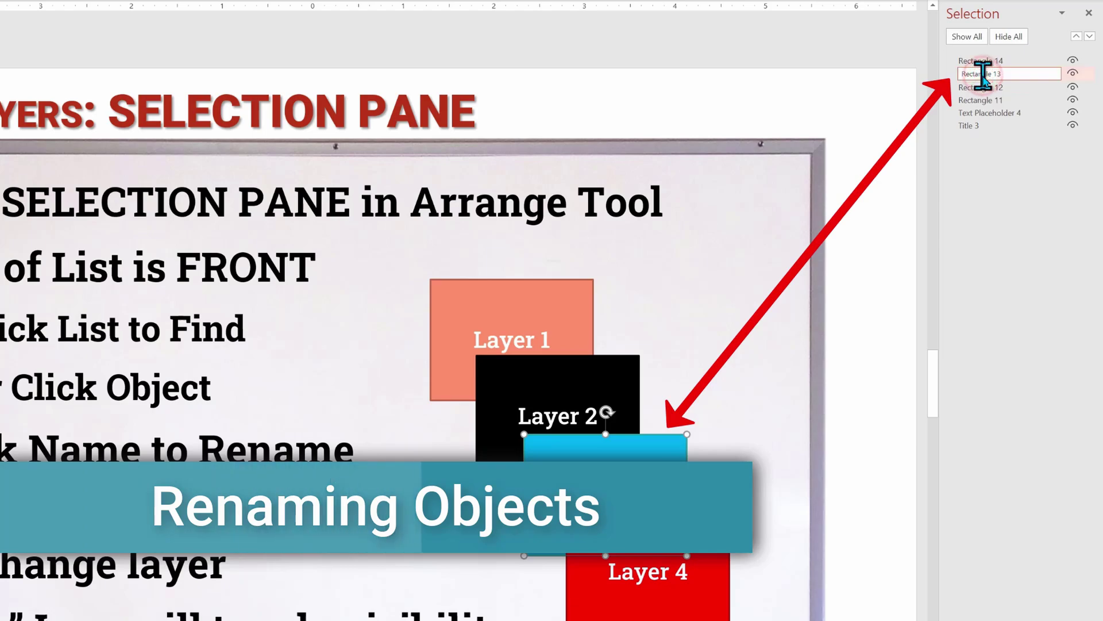
pyautogui.write('B')
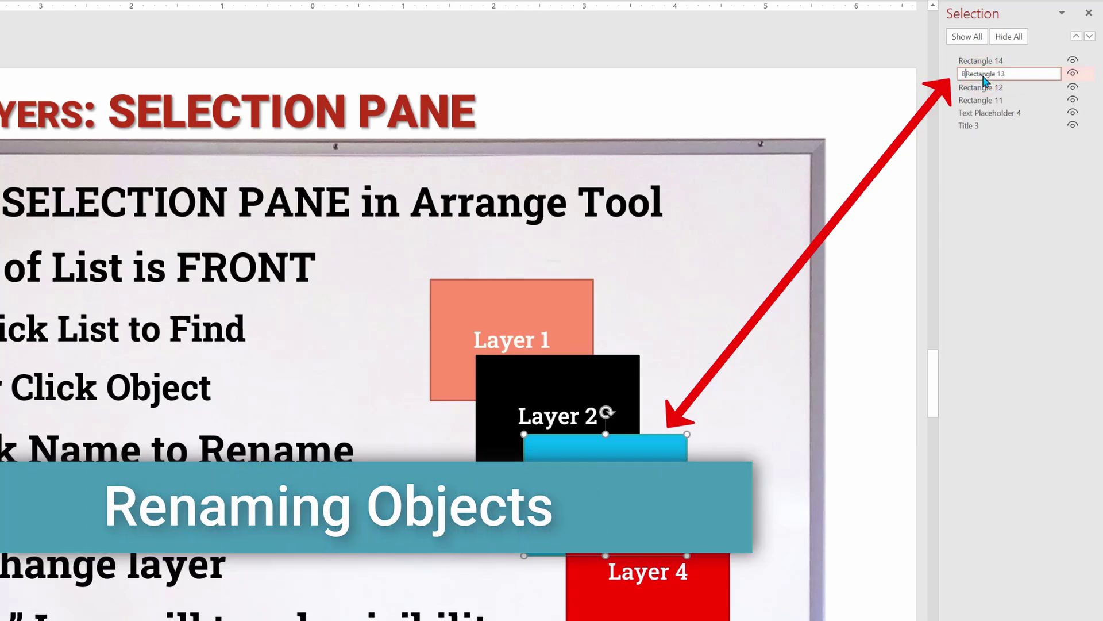
pyautogui.write('LUE')
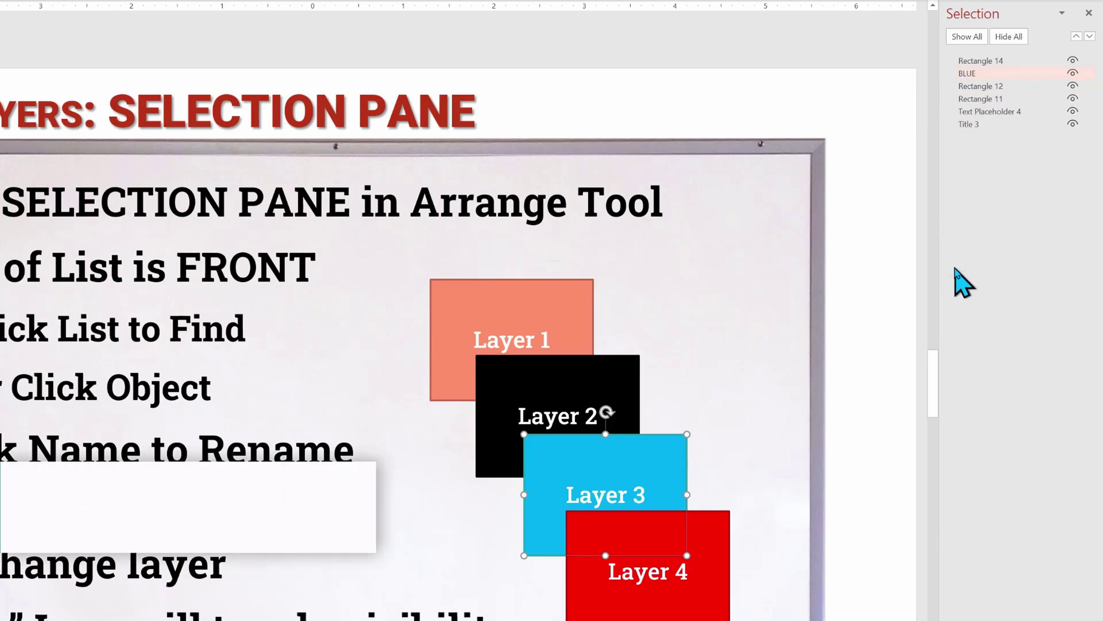
# Drag the BLUE row to the top of the Selection pane list
pyautogui.click(1000, 98)
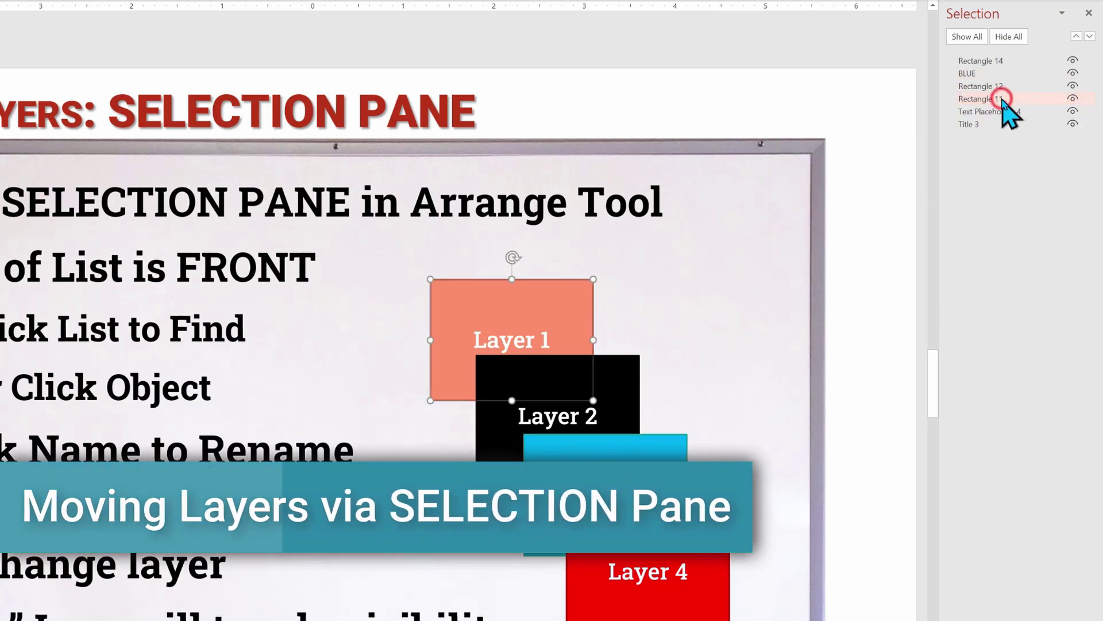
pyautogui.click(978, 72)
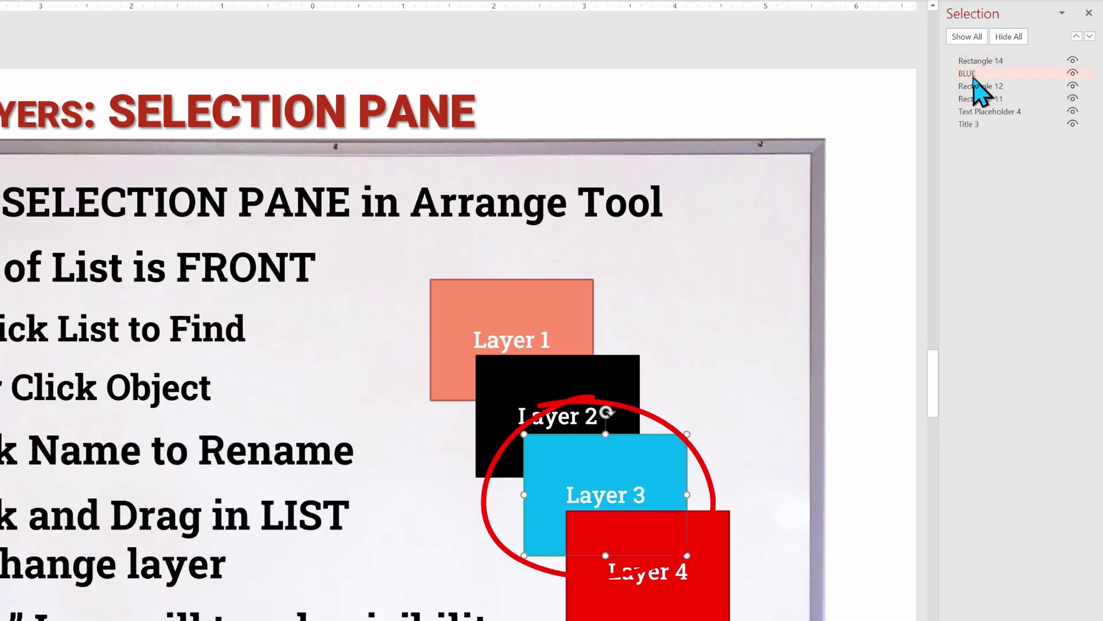
pyautogui.moveTo(973, 74)
pyautogui.mouseDown()
pyautogui.moveTo(980, 103)
pyautogui.moveTo(974, 61)
pyautogui.mouseUp()
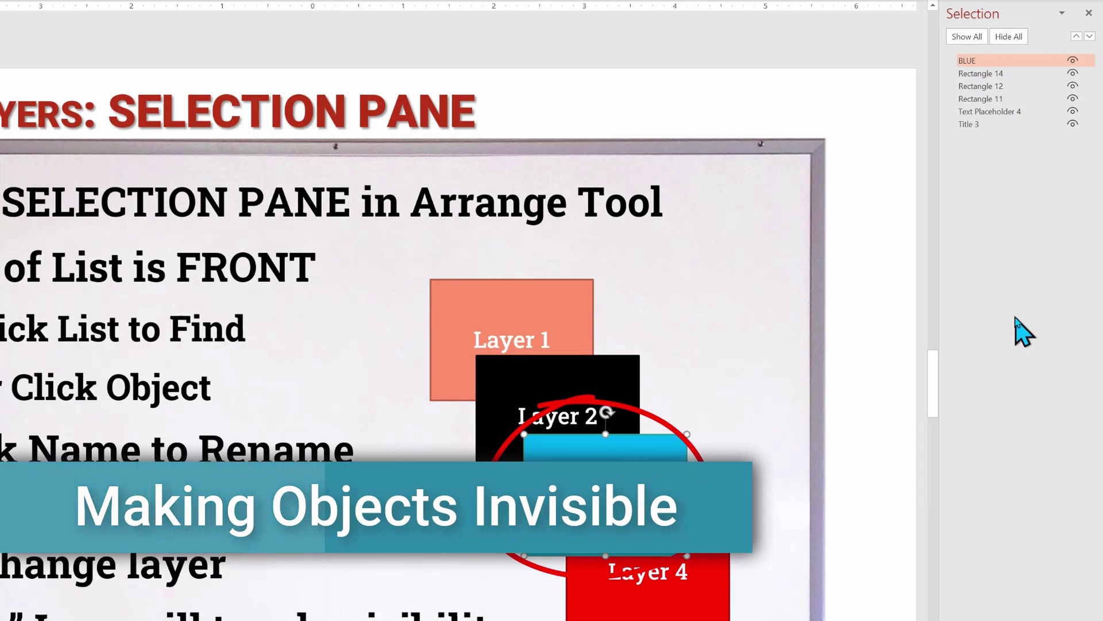
pyautogui.click(1073, 60)
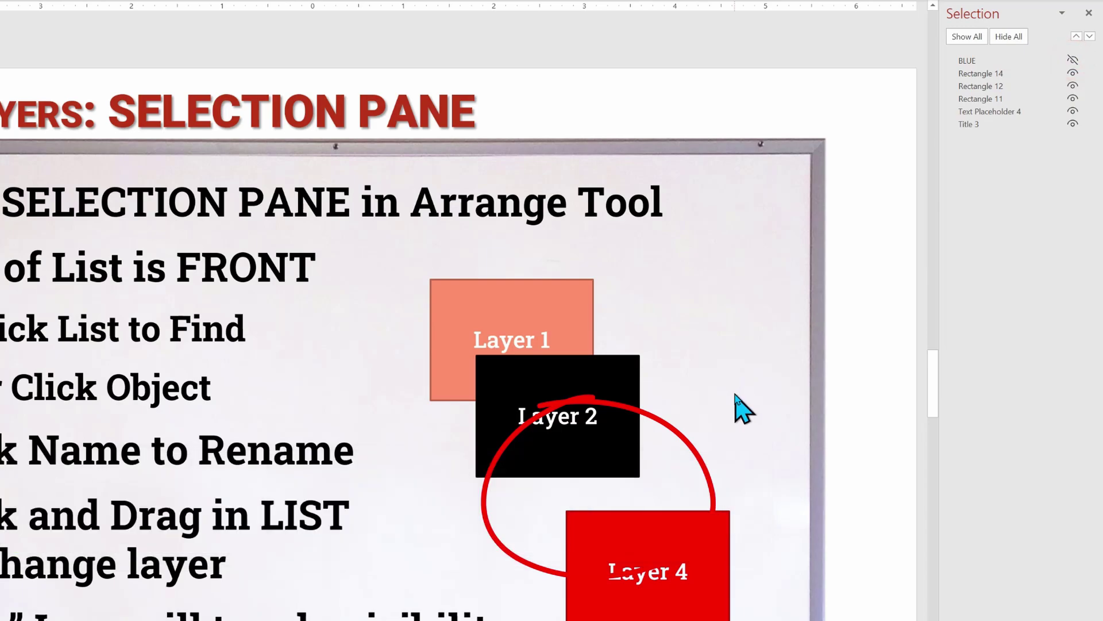
pyautogui.click(687, 413)
pyautogui.click(569, 434)
pyautogui.click(525, 524)
pyautogui.click(610, 575)
pyautogui.click(650, 488)
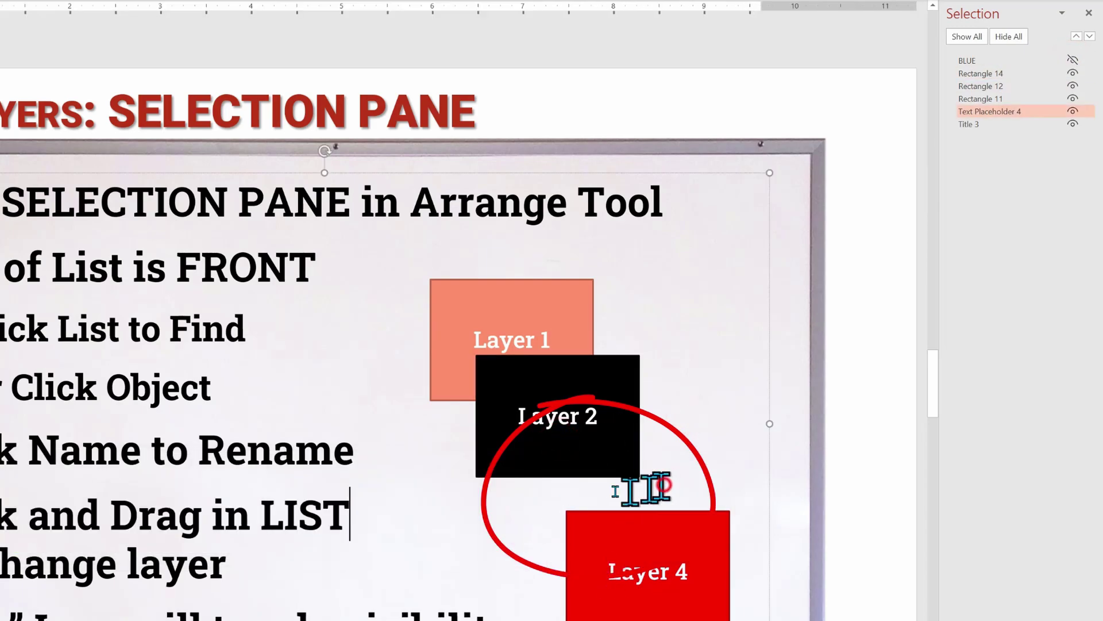
pyautogui.click(981, 61)
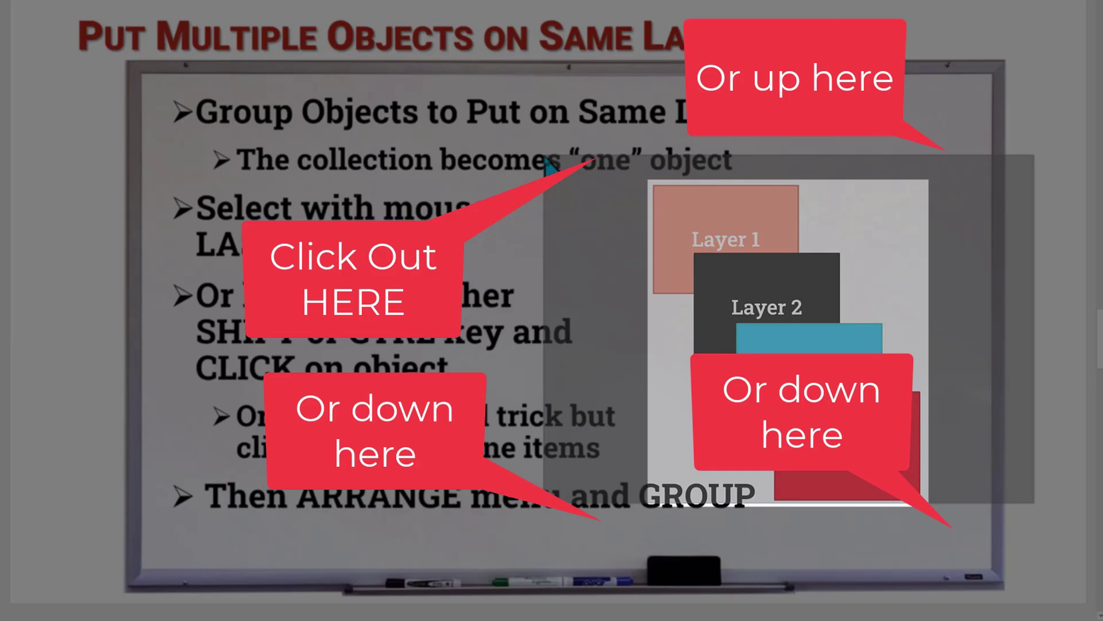
# Lasso-select the four layer rectangles on the Put Multiple Objects on Same Layer slide
pyautogui.moveTo(545, 160); pyautogui.dragTo(545, 155)
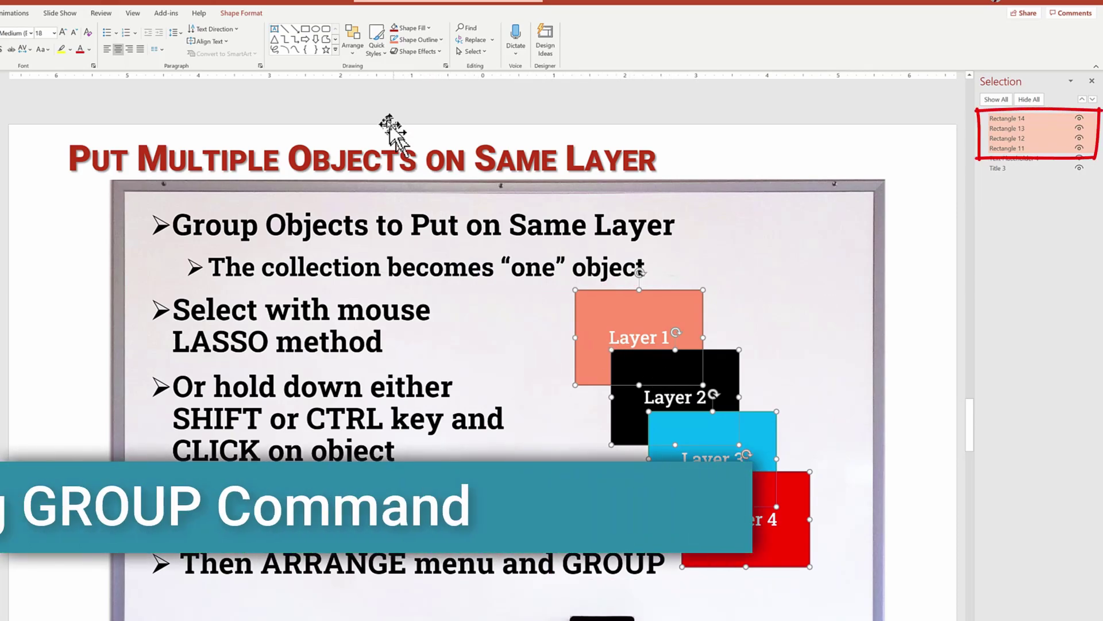
# Group the four selected layer rectangles into Group 2 from the Arrange menu
pyautogui.click(353, 50)
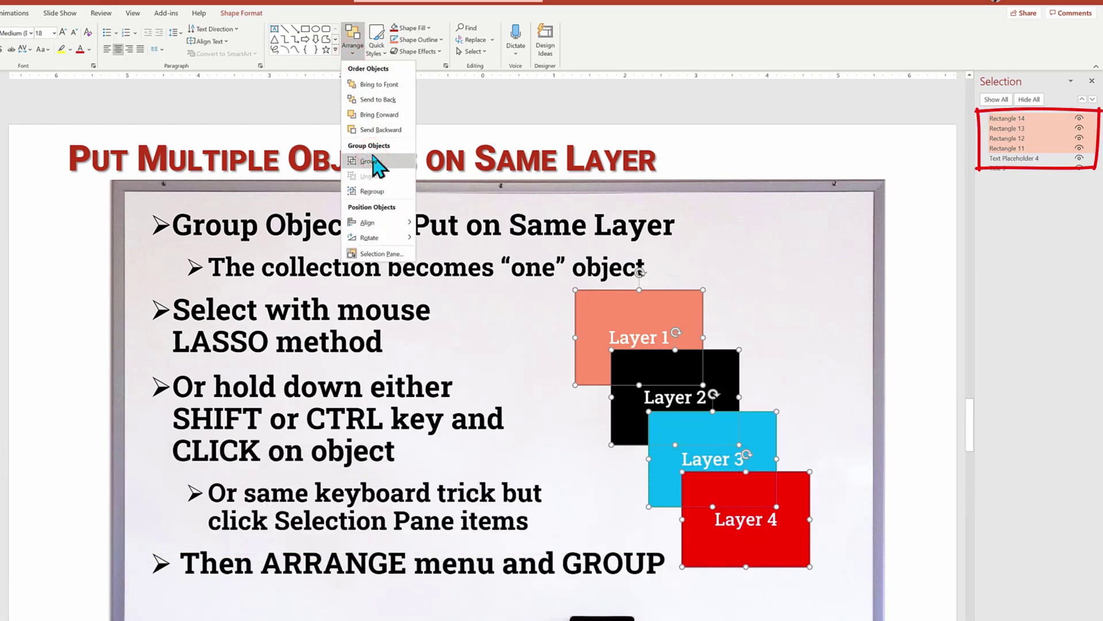
pyautogui.click(373, 162)
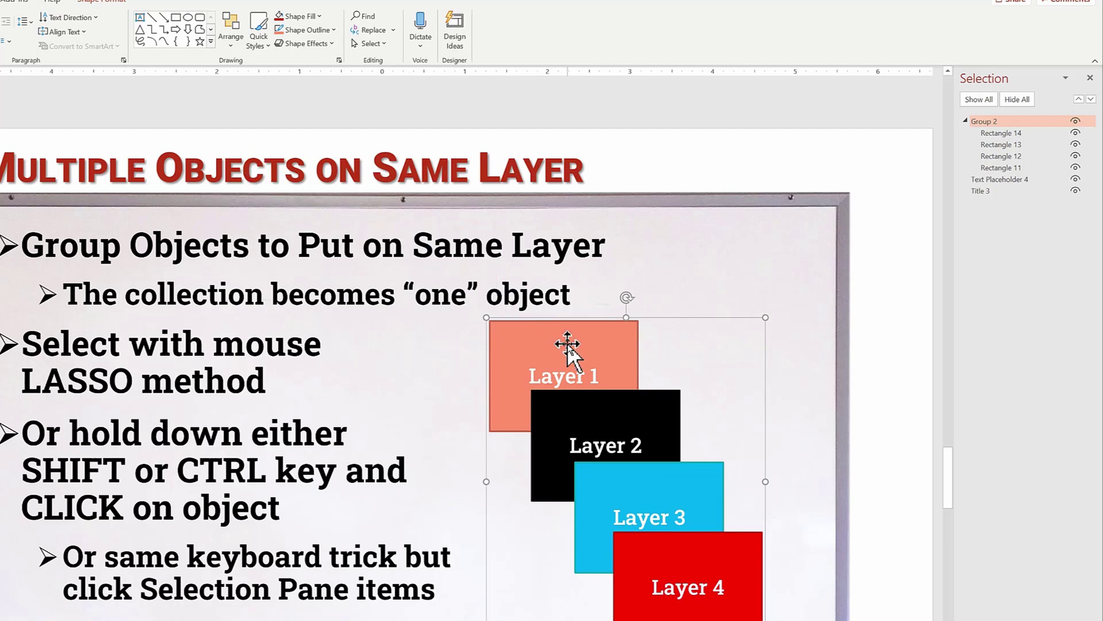
pyautogui.click(807, 389)
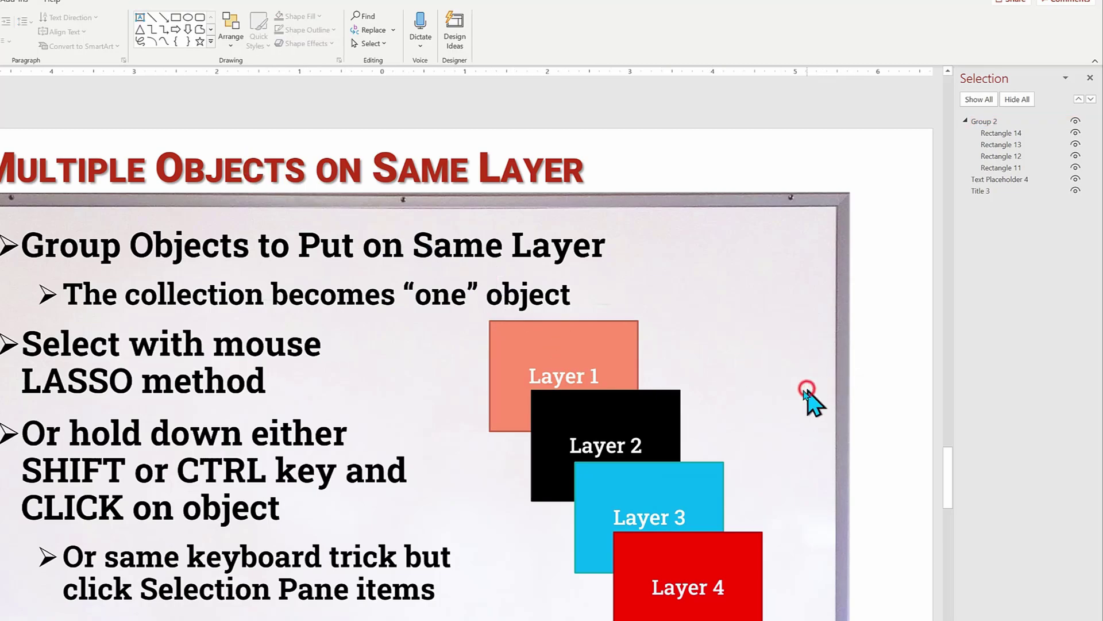
pyautogui.click(631, 400)
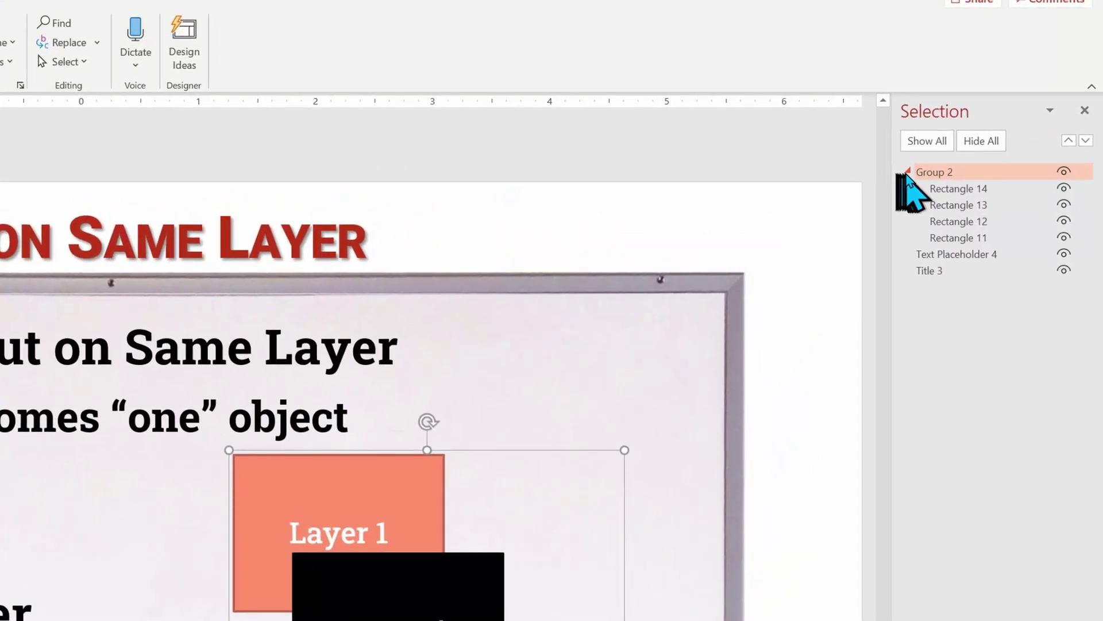
pyautogui.click(908, 172)
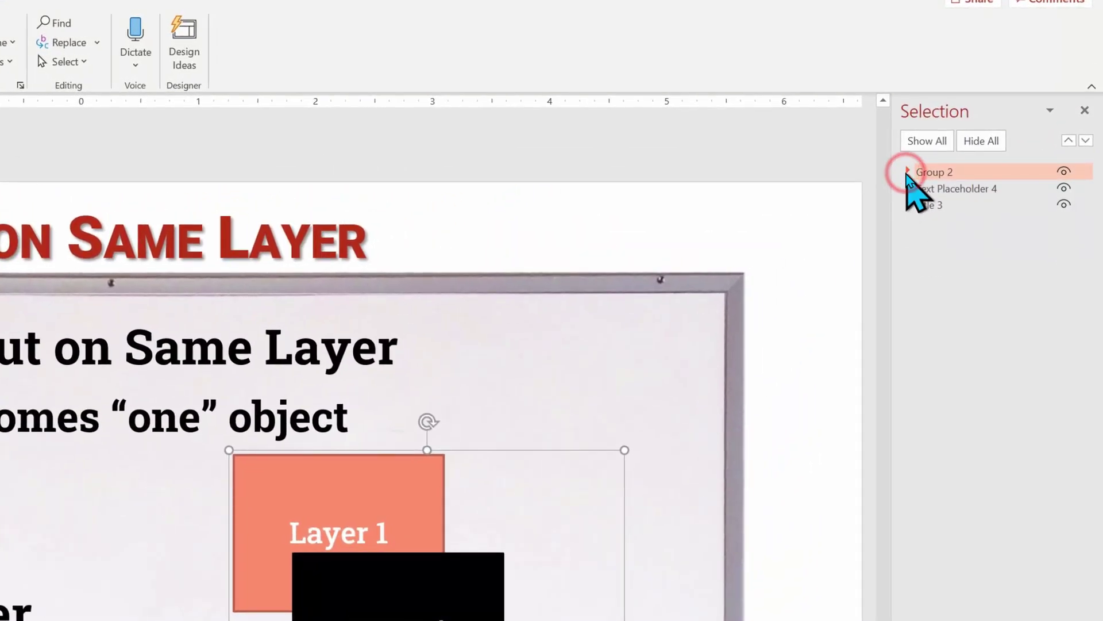
pyautogui.click(908, 171)
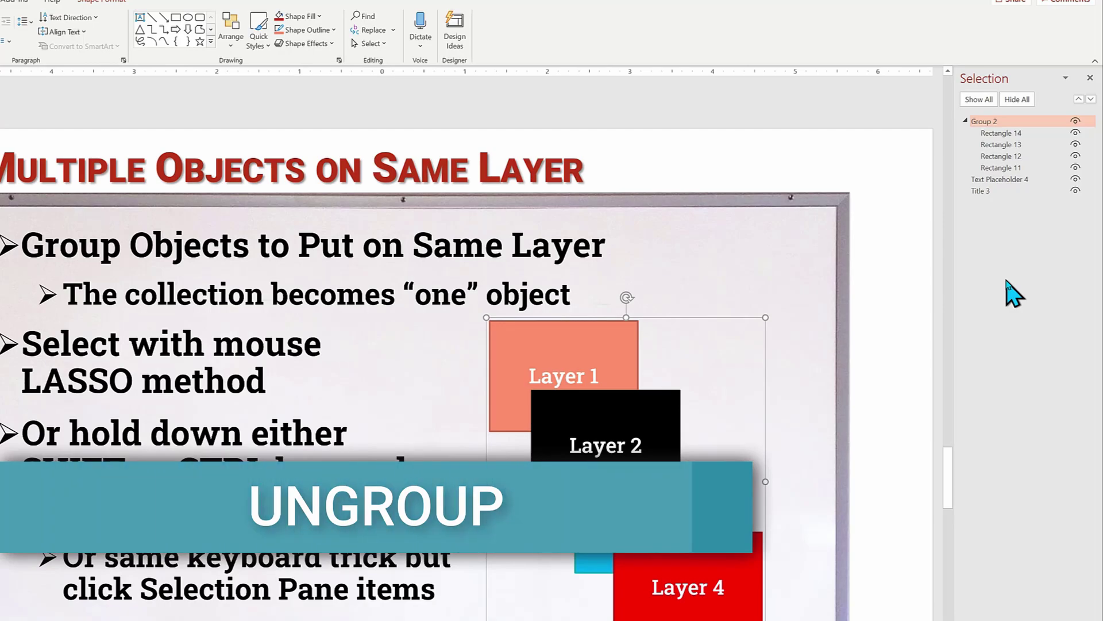
# Ungroup Group 2 so Layer 1 to Layer 4 become separate rectangles
pyautogui.click(678, 258)
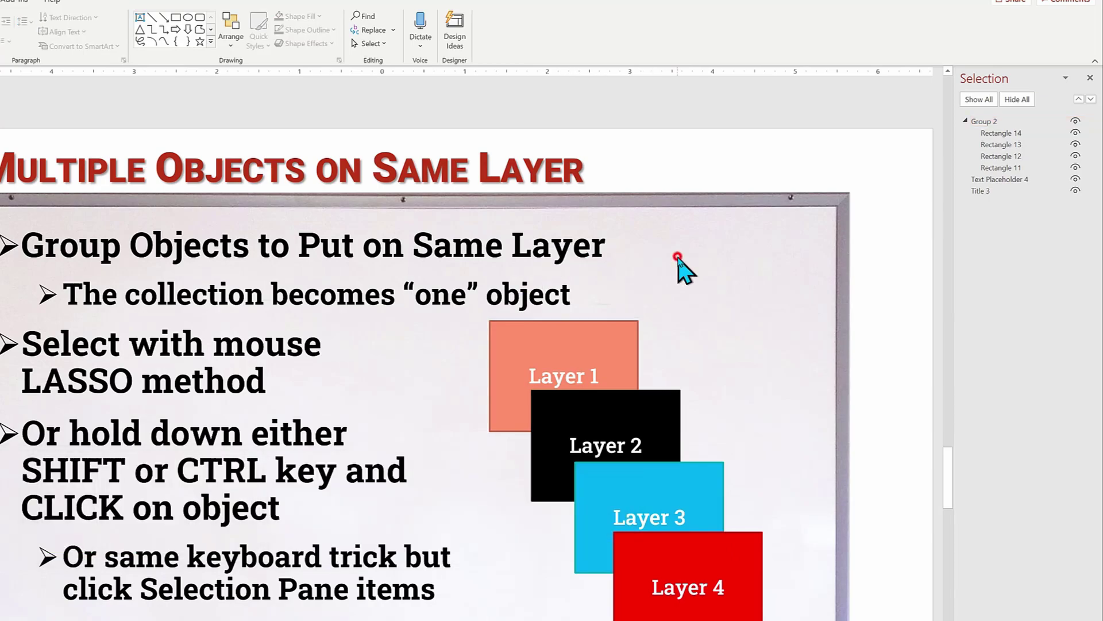
pyautogui.click(598, 375)
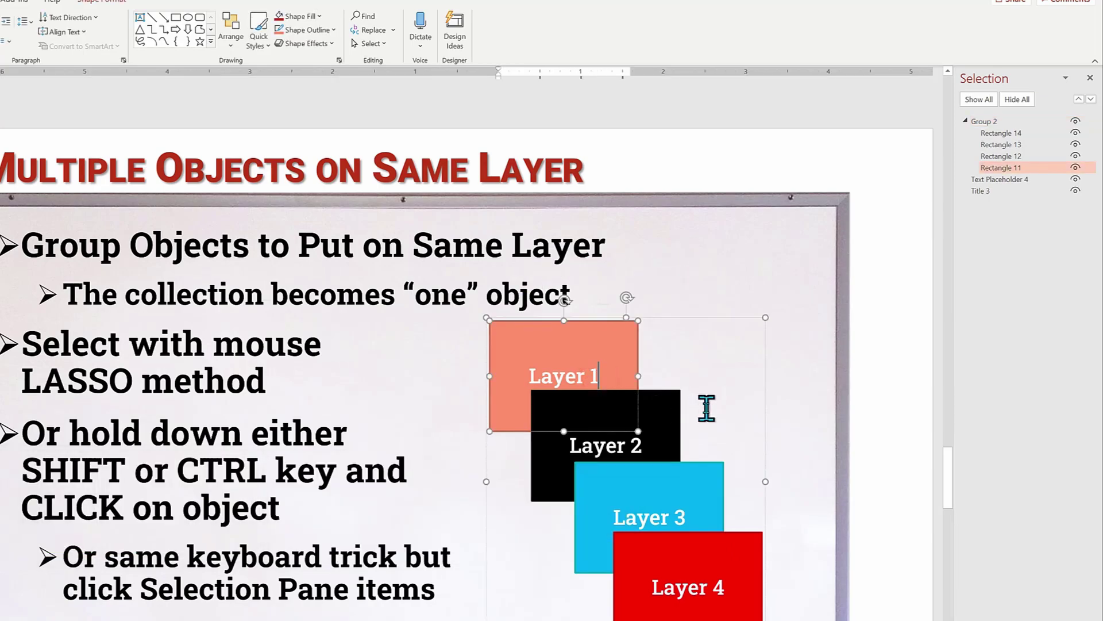
pyautogui.click(233, 49)
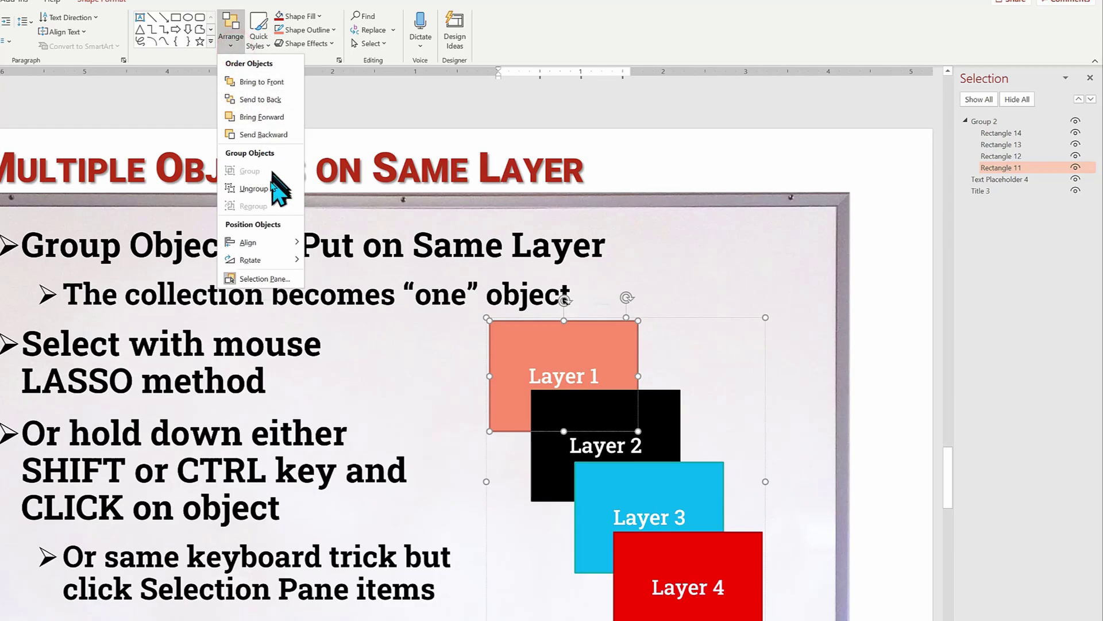
pyautogui.click(264, 189)
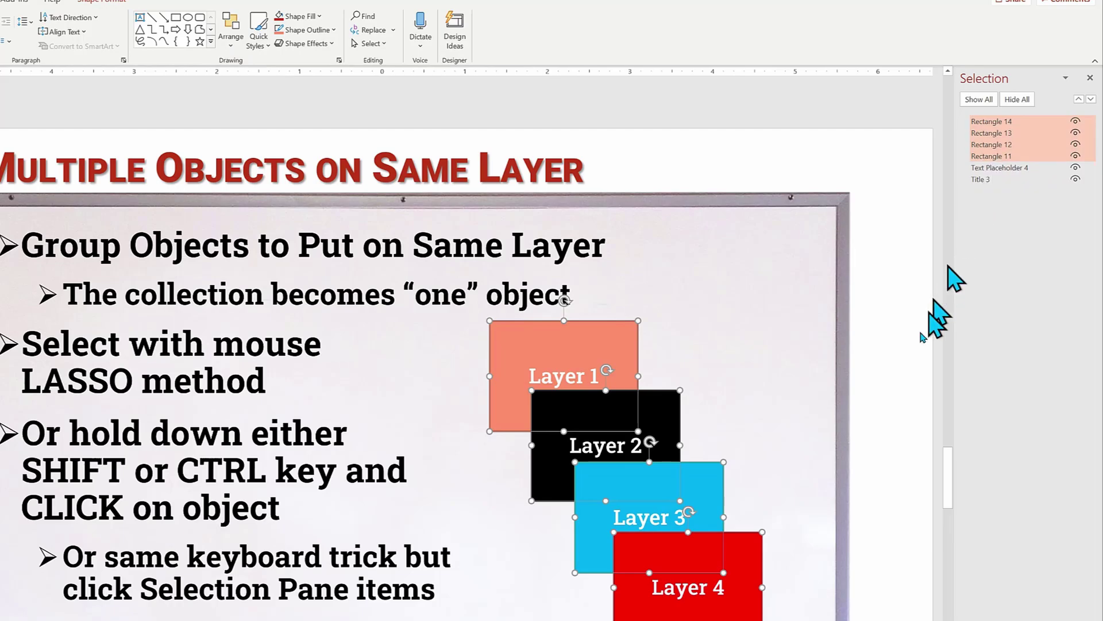
# Select Layer 1 through Layer 4 together and bring up the Arrange options
pyautogui.click(901, 393)
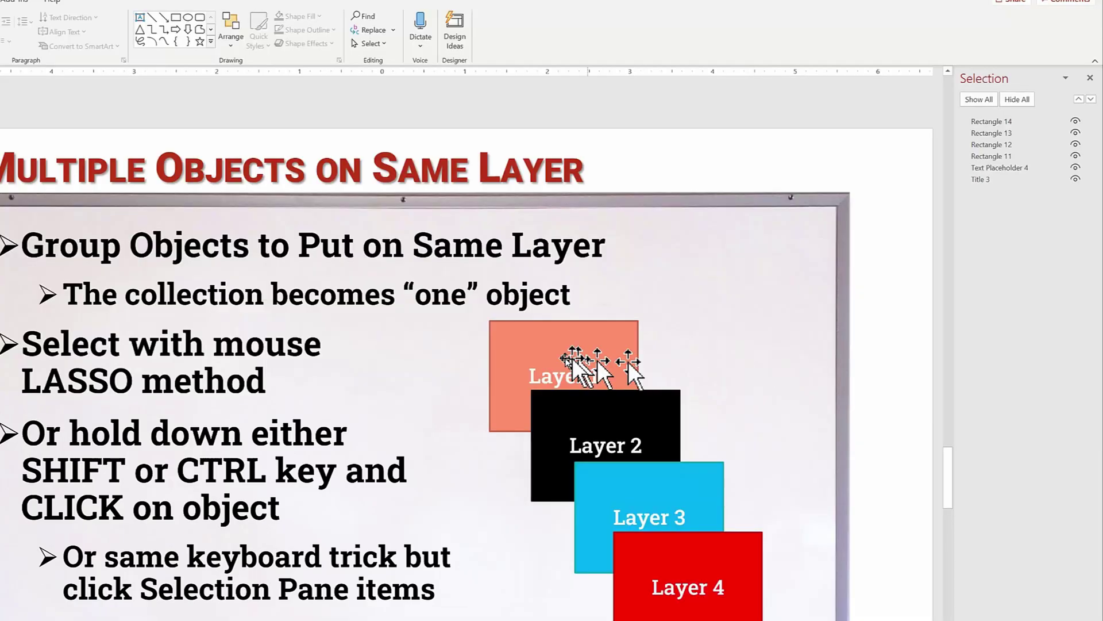
pyautogui.click(565, 365)
pyautogui.keyDown('shift'); pyautogui.click(668, 421); pyautogui.keyUp('shift')
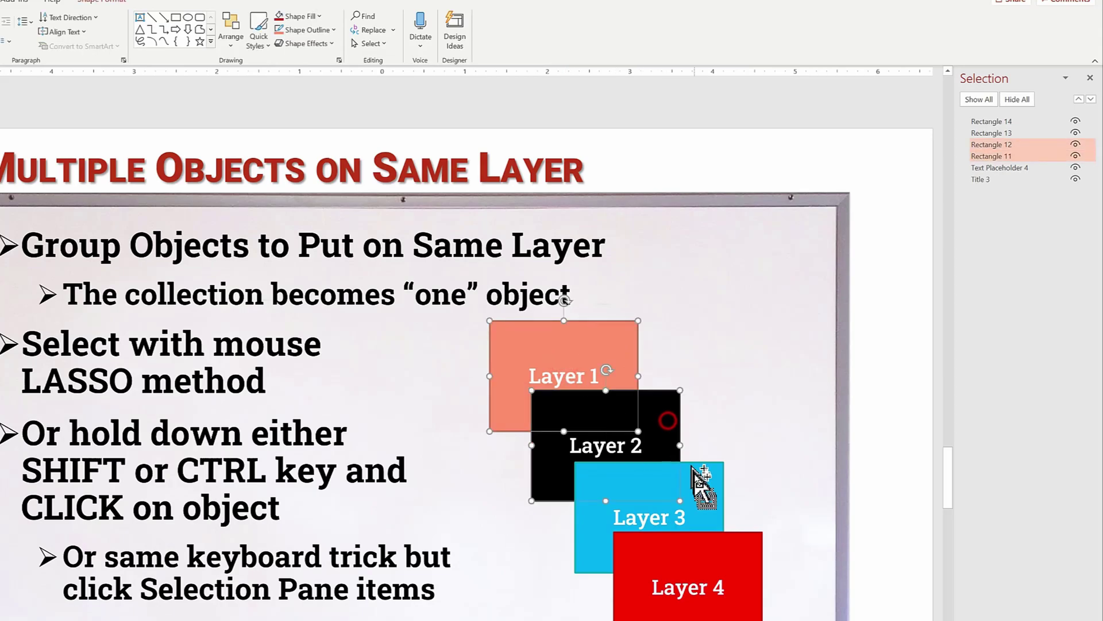
pyautogui.keyDown('shift'); pyautogui.click(695, 478); pyautogui.keyUp('shift')
pyautogui.keyDown('shift'); pyautogui.click(748, 601); pyautogui.keyUp('shift')
pyautogui.click(232, 46)
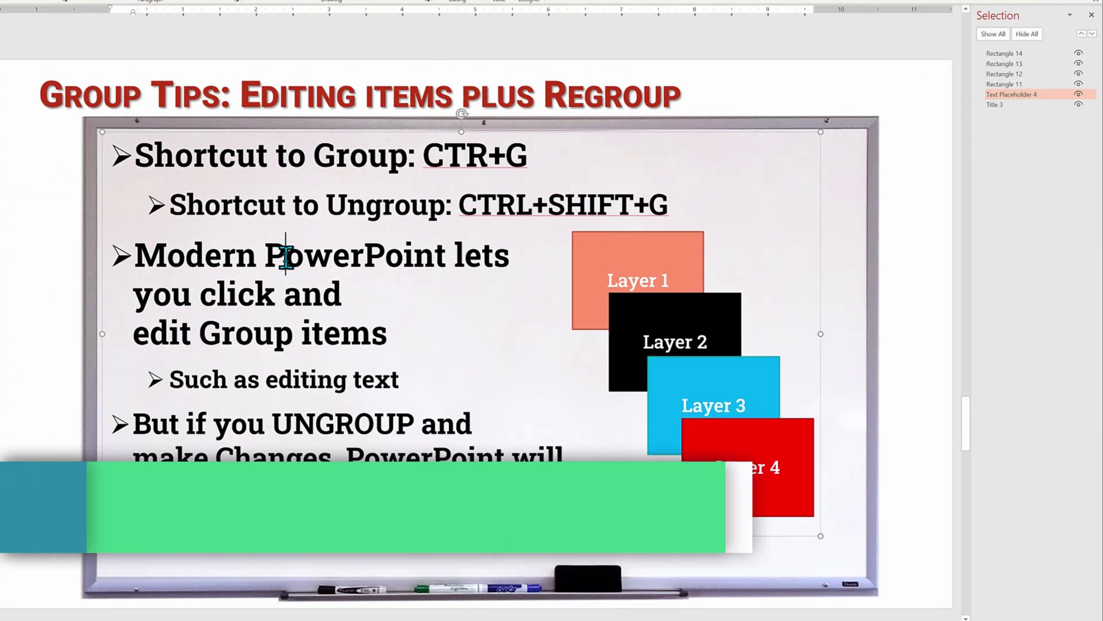
pyautogui.click(665, 253)
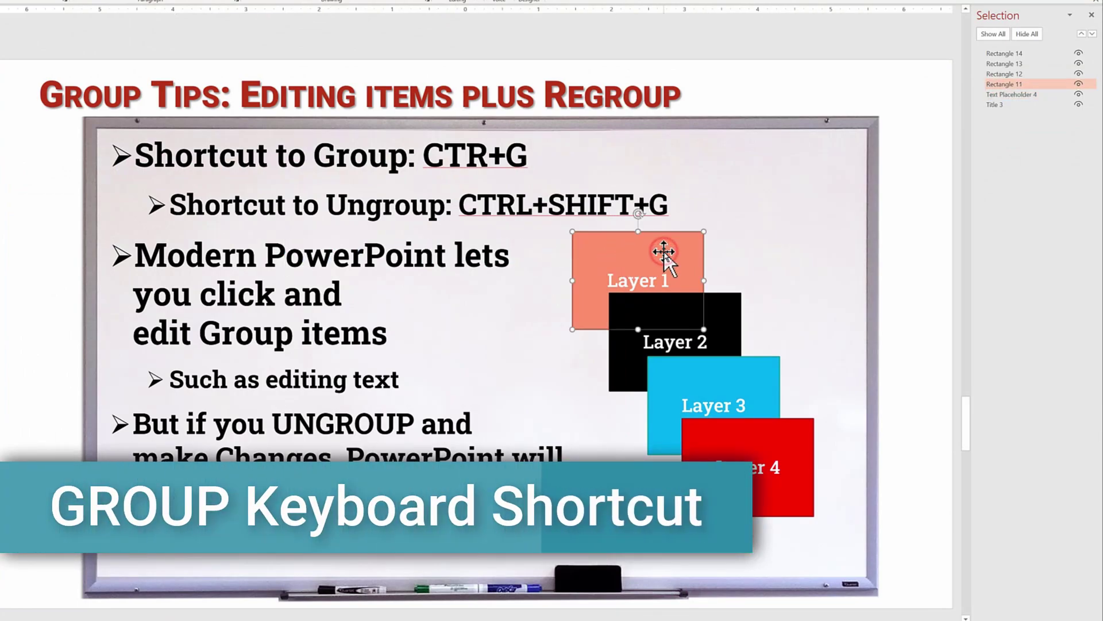
pyautogui.keyDown('shift'); pyautogui.click(725, 320); pyautogui.keyUp('shift')
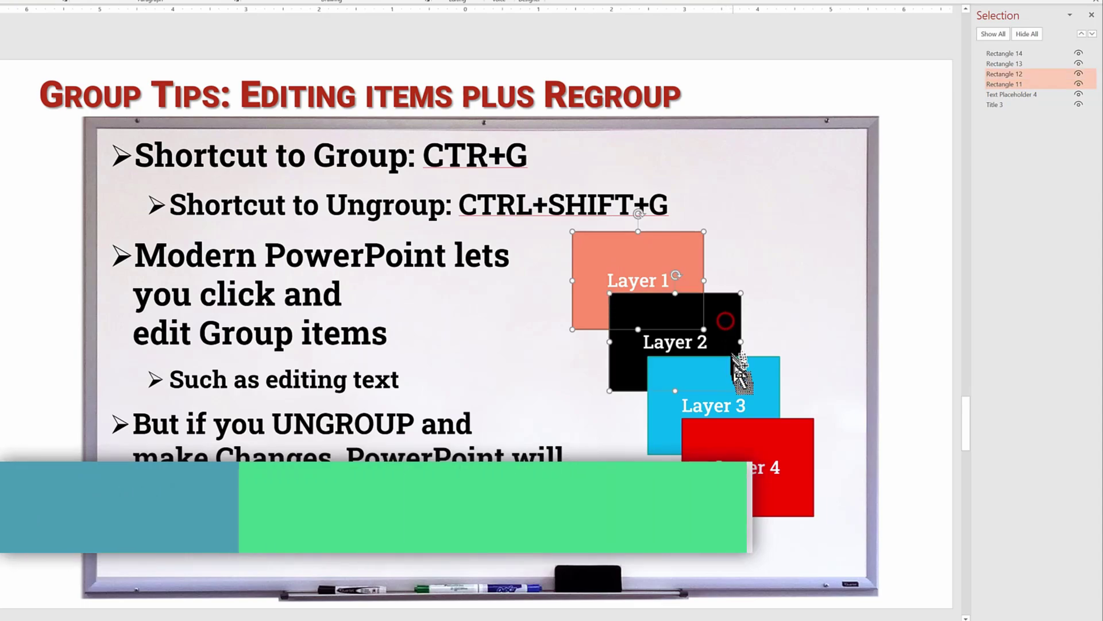
pyautogui.keyDown('shift'); pyautogui.click(773, 388); pyautogui.keyUp('shift')
pyautogui.keyDown('shift'); pyautogui.click(799, 448); pyautogui.keyUp('shift')
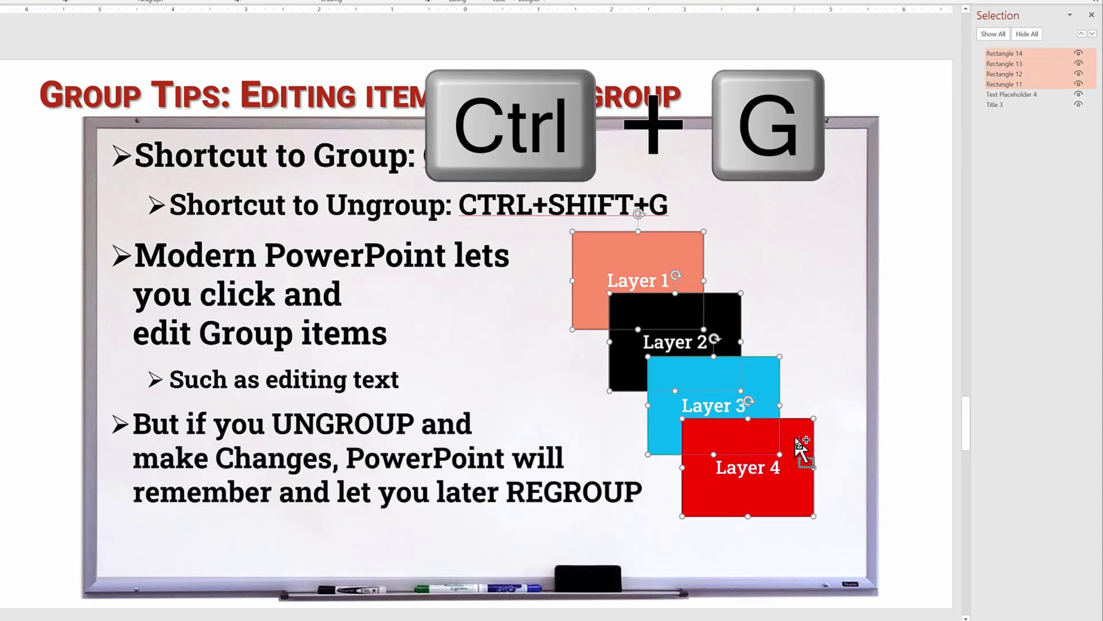
pyautogui.hotkey('ctrl', 'g')
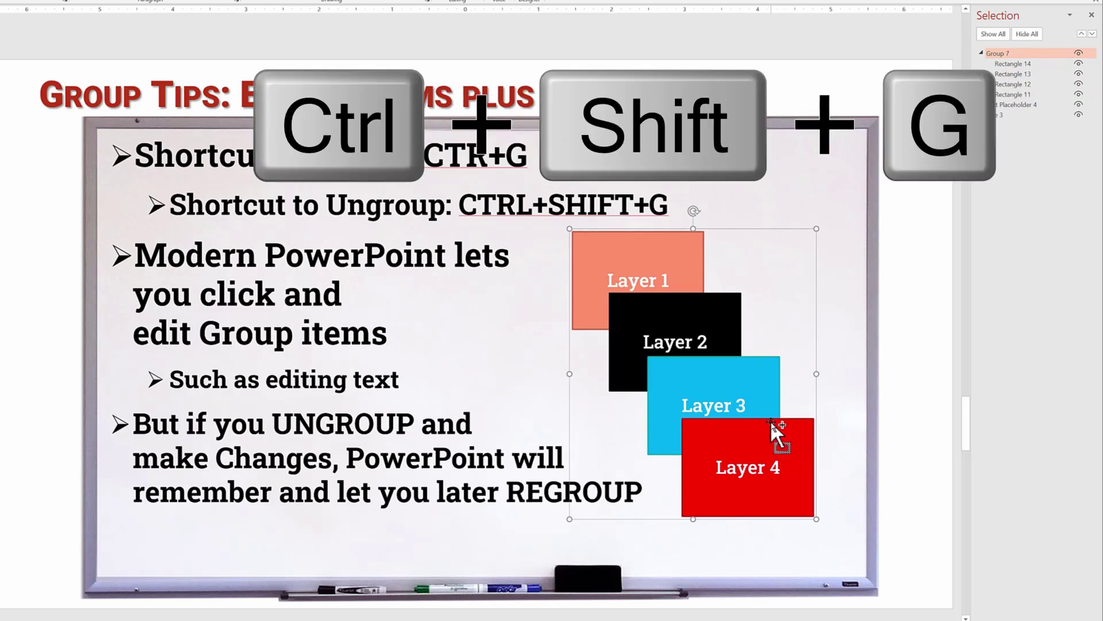
pyautogui.hotkey('ctrl', 'shift', 'g')
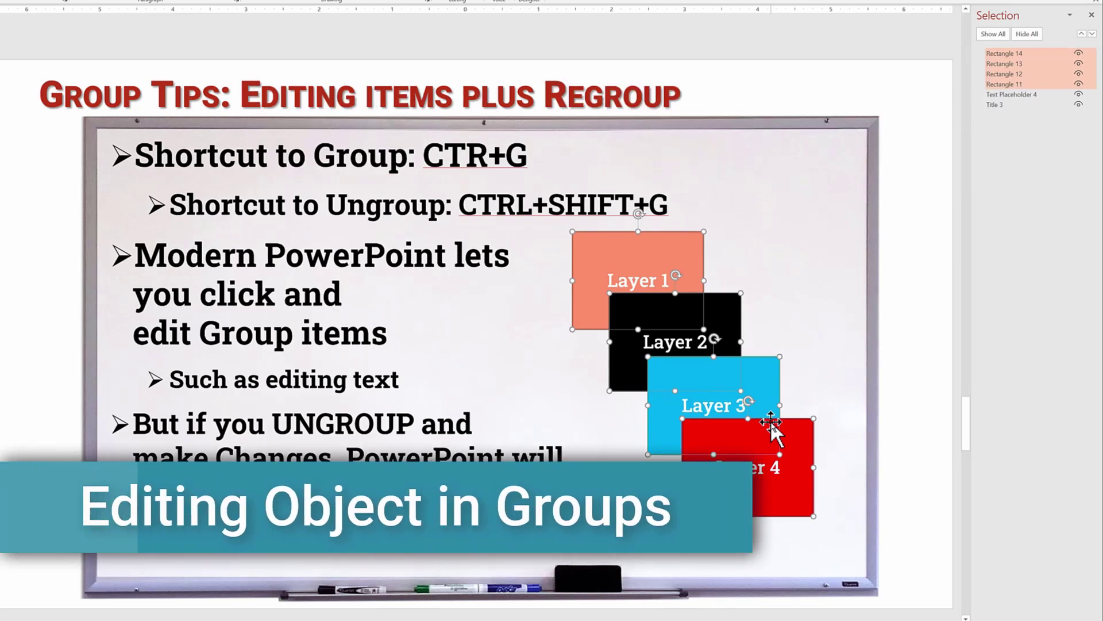
# Regroup with Ctrl+G as Group 8, relabel the blue Layer 3 box 'Double Click', then reselect the group
pyautogui.hotkey('ctrl', 'g')
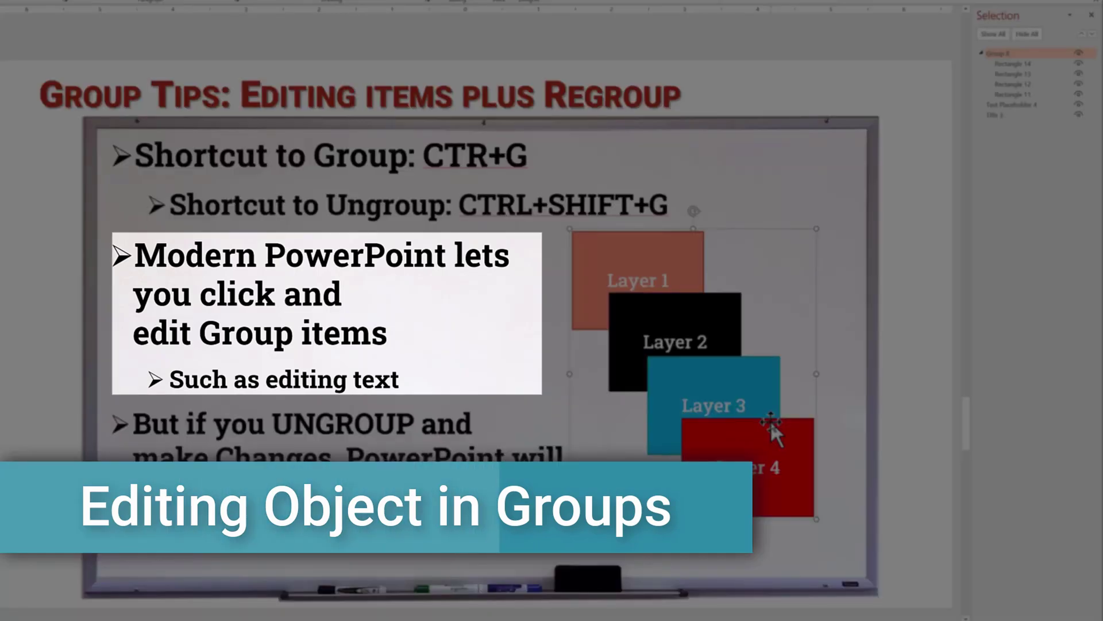
pyautogui.click(756, 405)
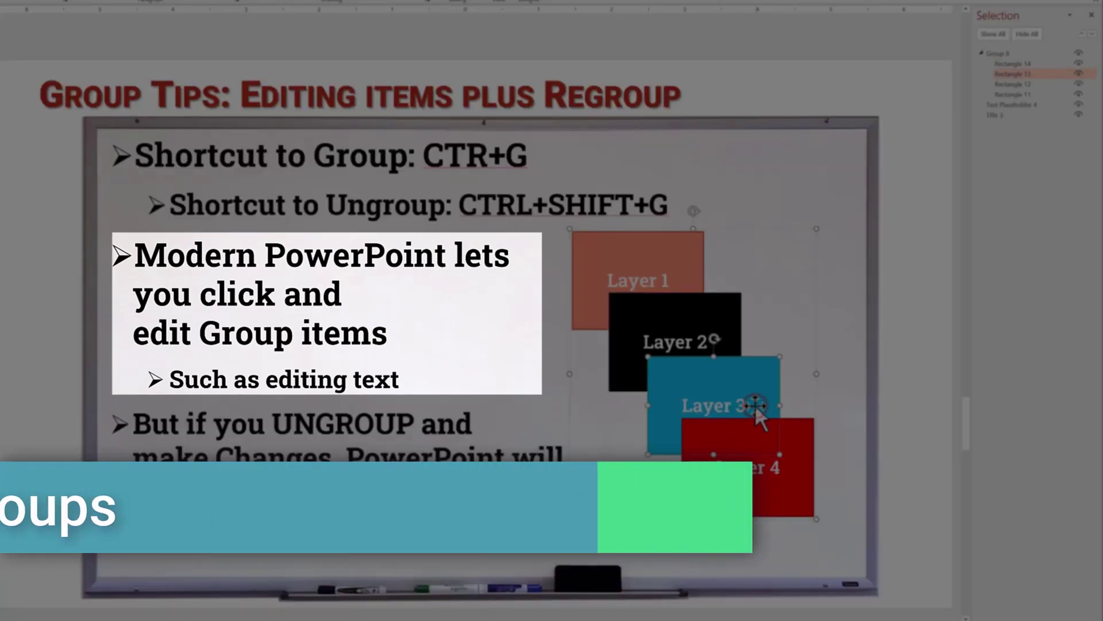
pyautogui.doubleClick(698, 405)
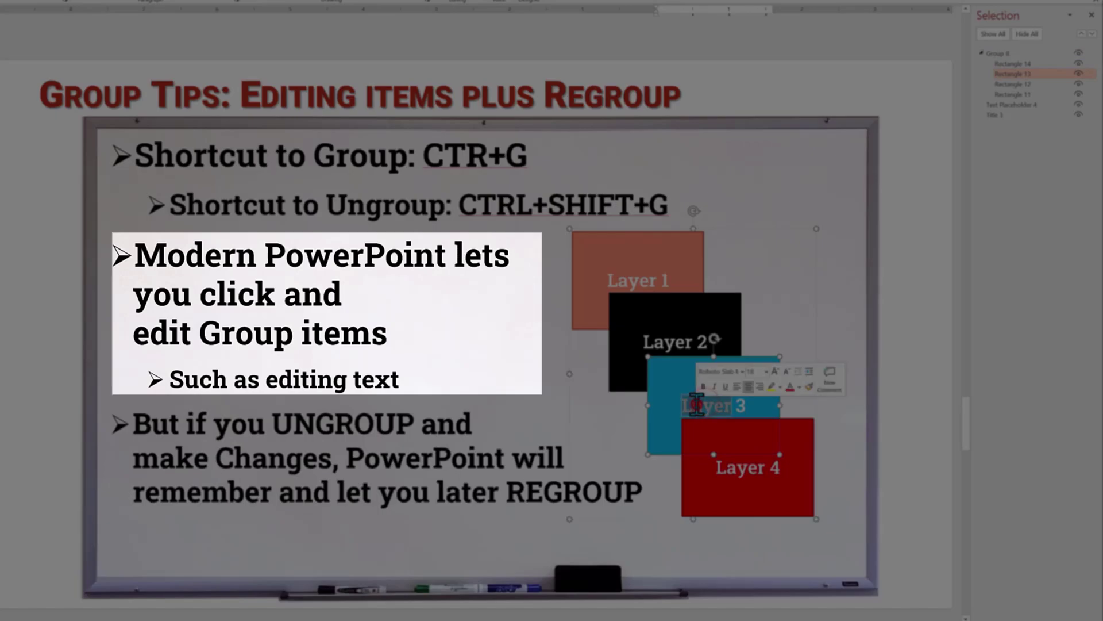
pyautogui.moveTo(749, 413); pyautogui.dragTo(756, 425)
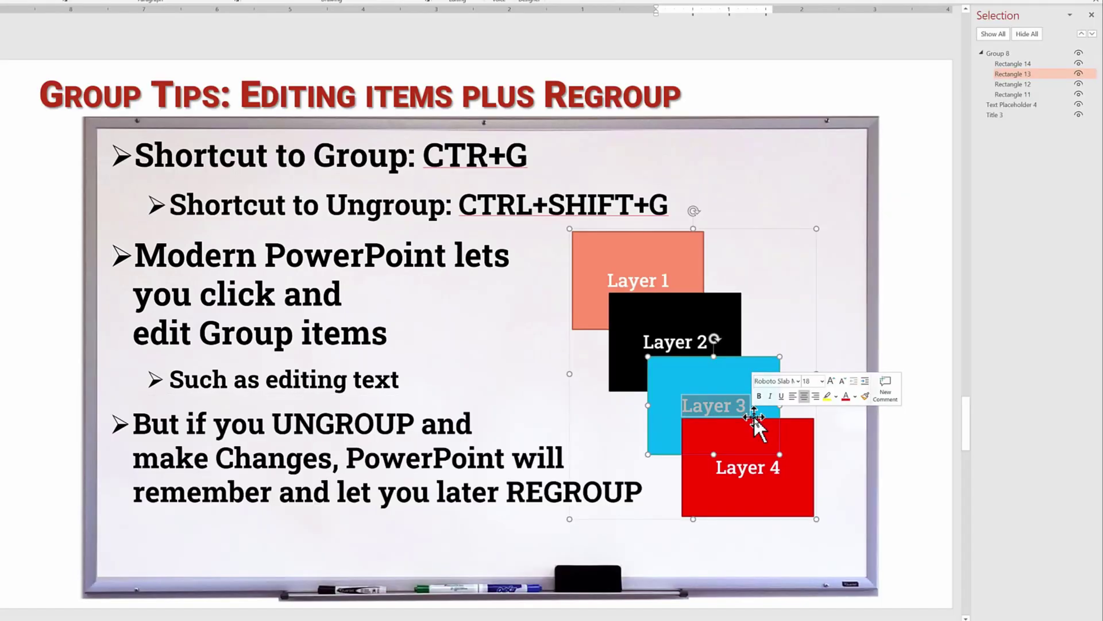
pyautogui.write('Double')
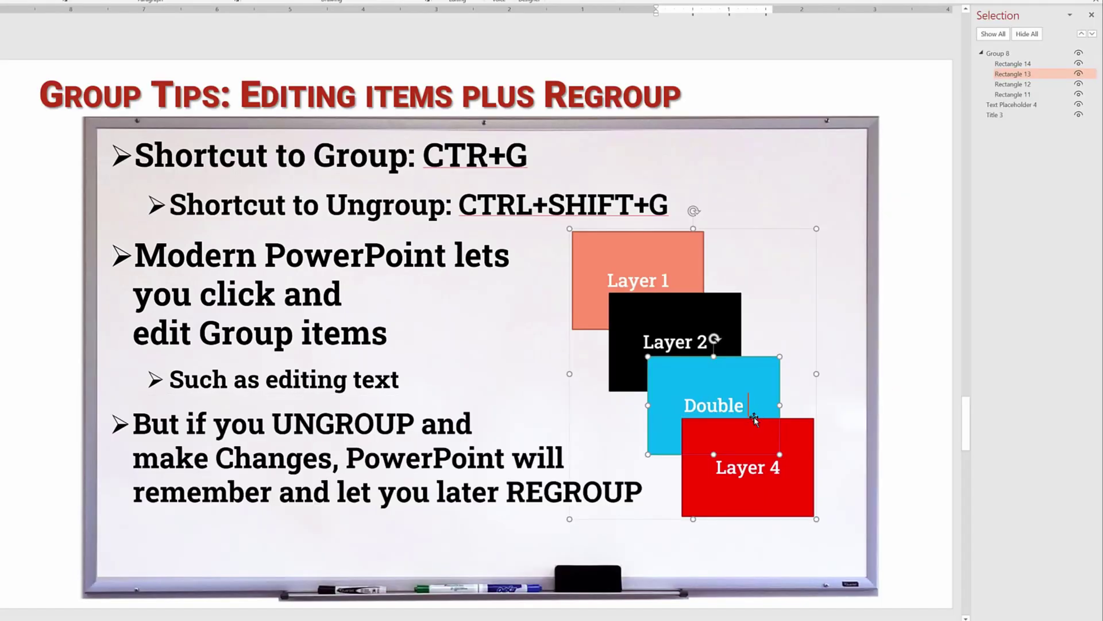
pyautogui.write(' Click')
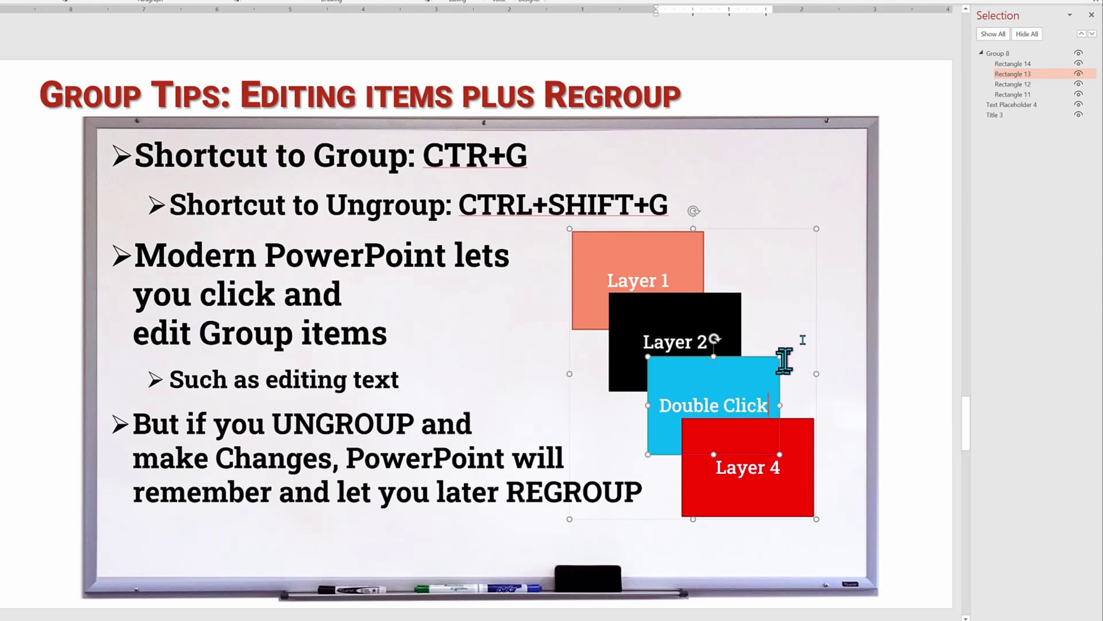
pyautogui.click(853, 307)
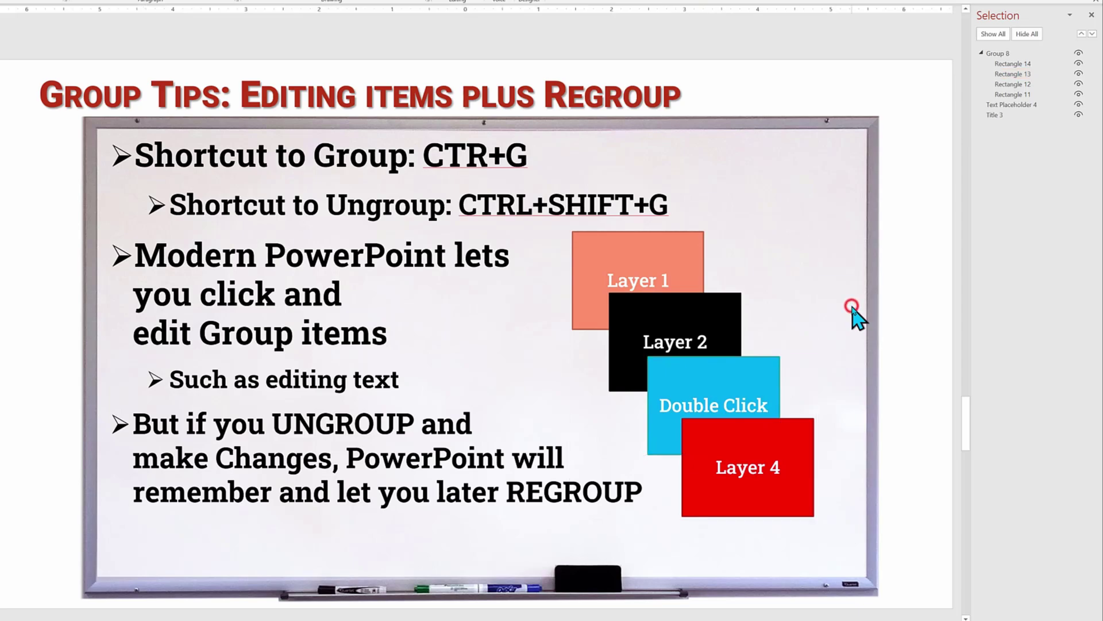
pyautogui.click(671, 320)
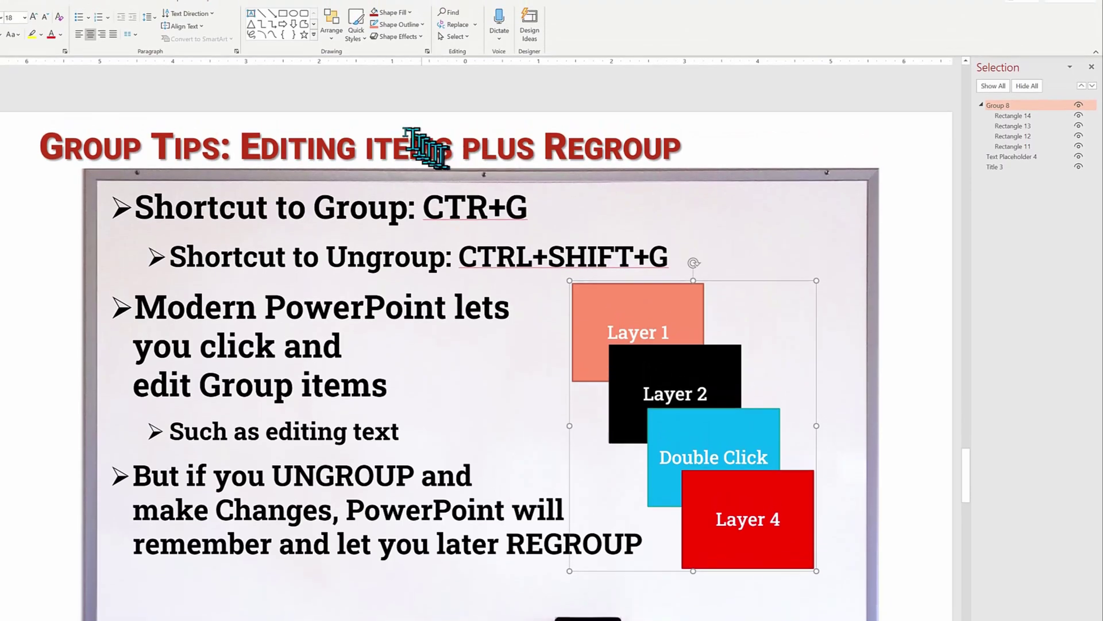
# Ungroup Group 8 and drag the blue Double Click box to the whiteboard's upper right
pyautogui.click(339, 55)
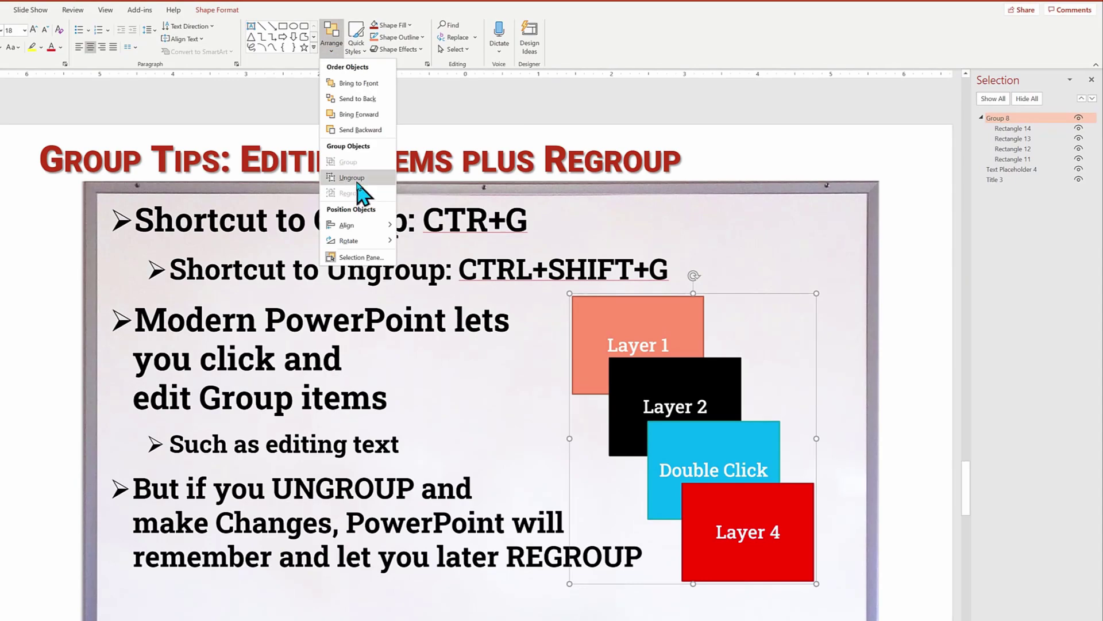
pyautogui.click(356, 179)
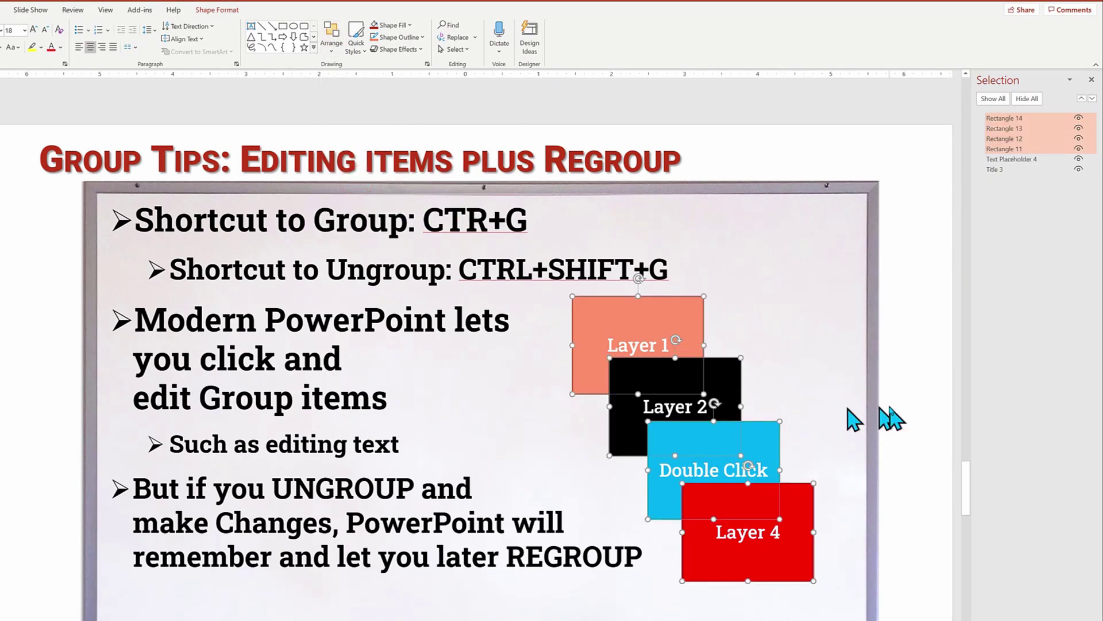
pyautogui.click(916, 406)
pyautogui.click(757, 439)
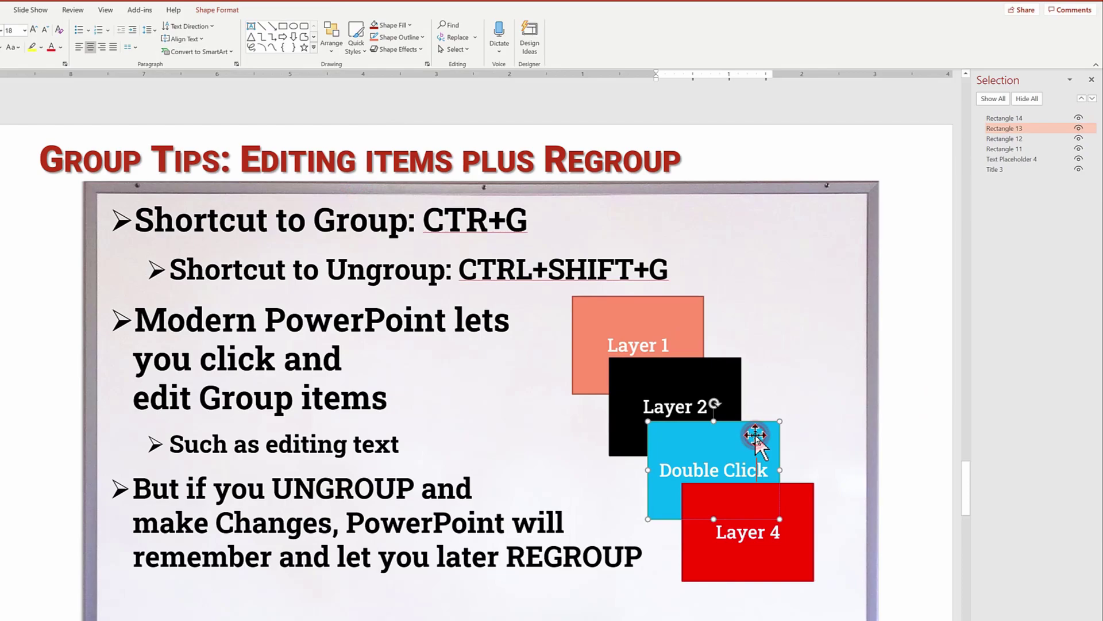
pyautogui.moveTo(765, 428); pyautogui.dragTo(840, 221)
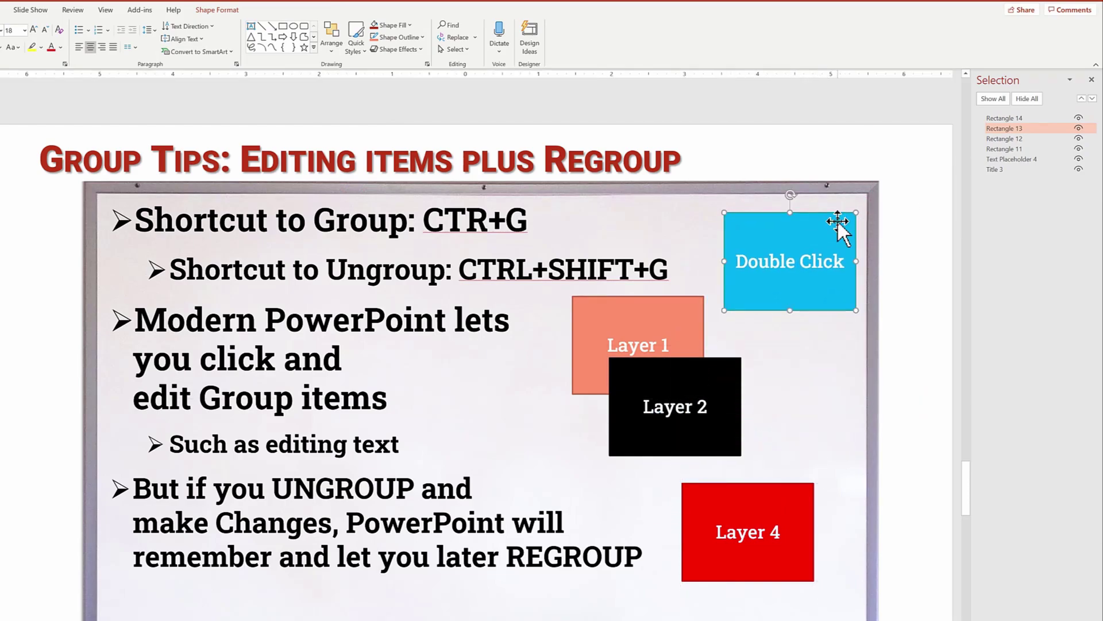
# Underline 'Double' and bold 'Click' in the blue box's label
pyautogui.doubleClick(757, 264)
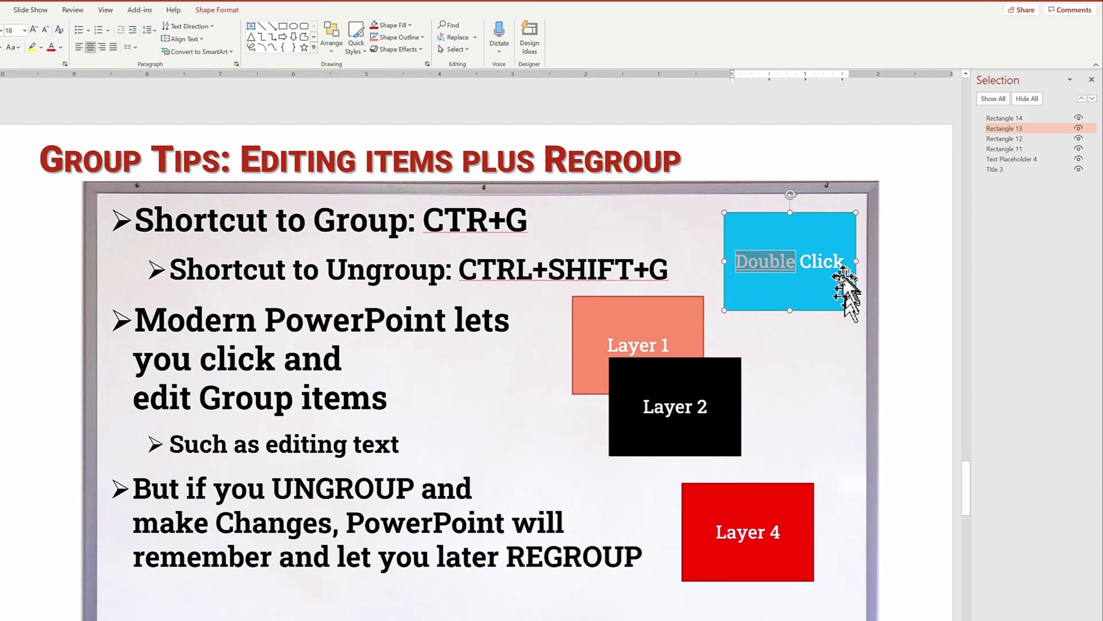
pyautogui.click(811, 264)
pyautogui.doubleClick(813, 264)
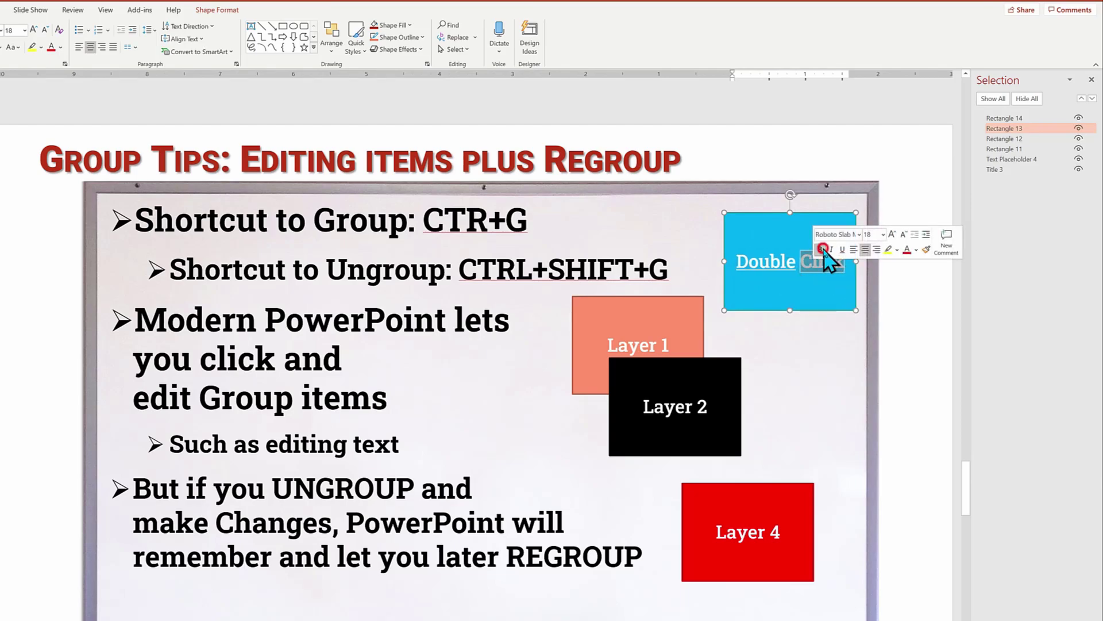
pyautogui.click(846, 351)
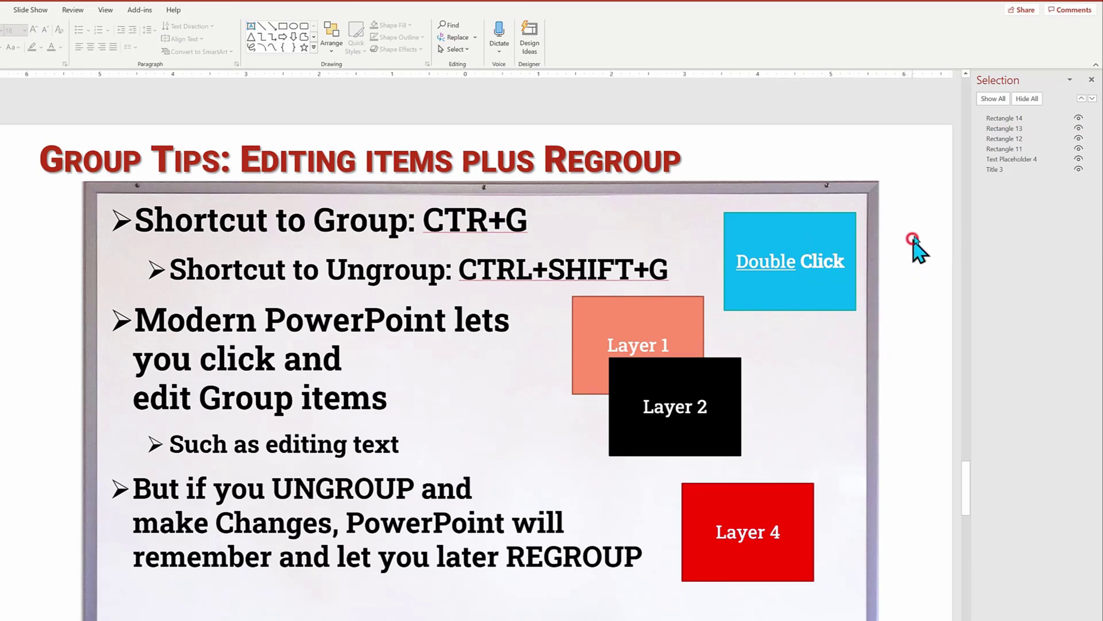
# Regroup the Double Click box with Layers 1, 2 and 4 as Group 9
pyautogui.click(331, 47)
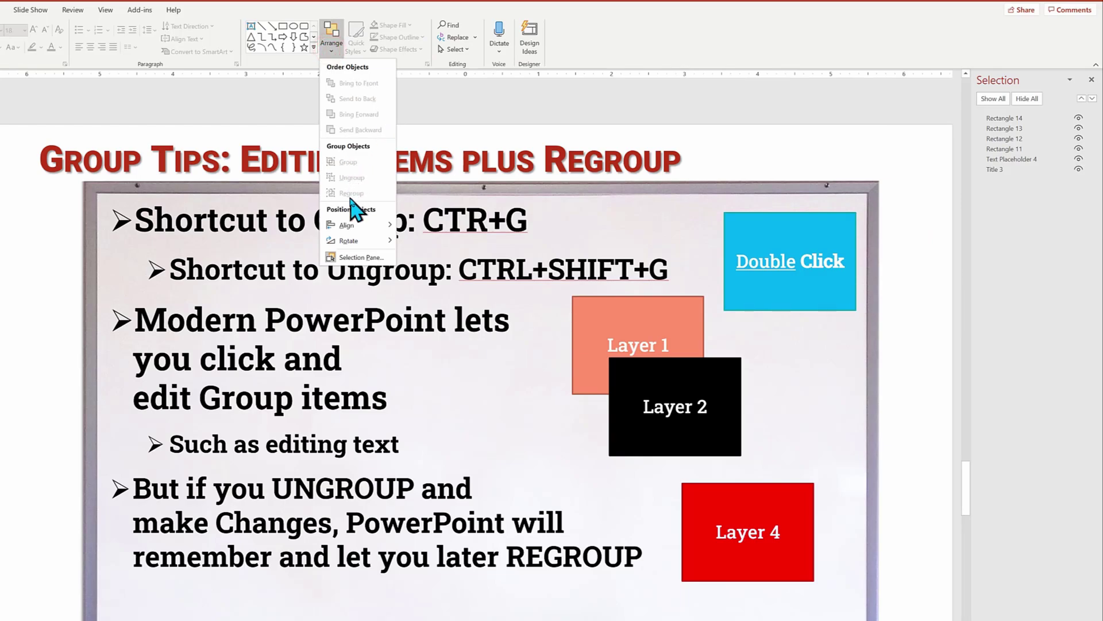
pyautogui.click(918, 334)
pyautogui.click(775, 288)
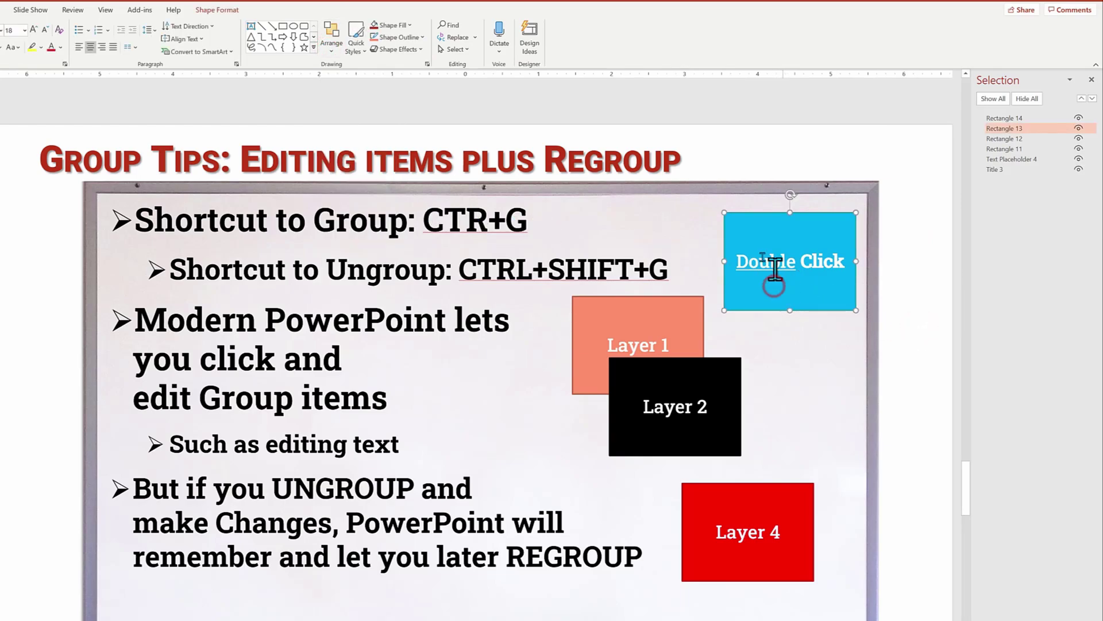
pyautogui.click(331, 55)
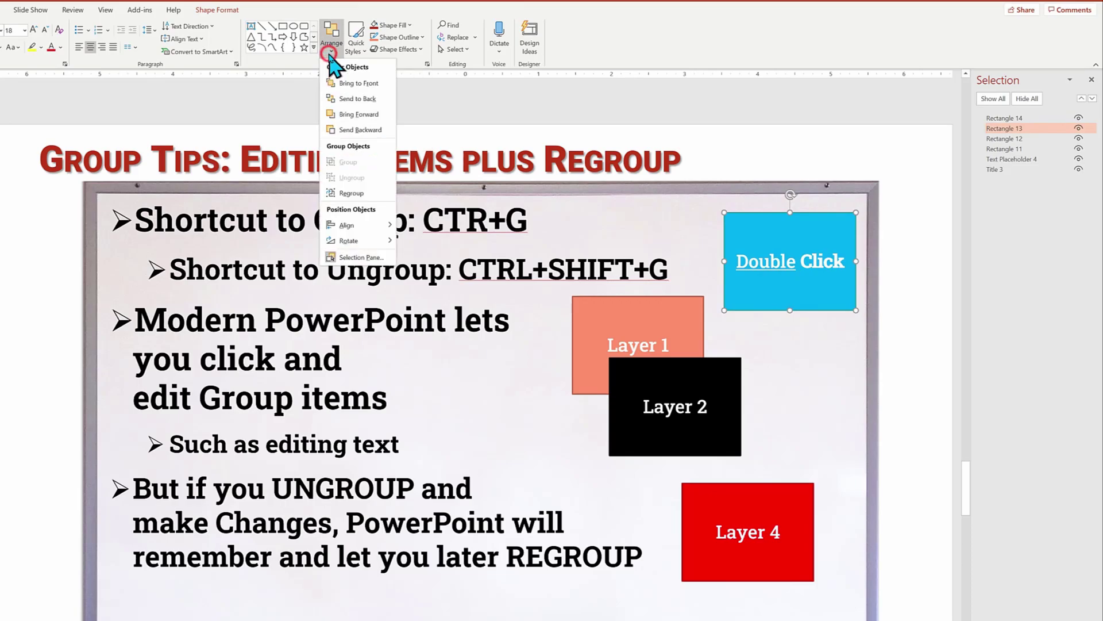
pyautogui.click(351, 193)
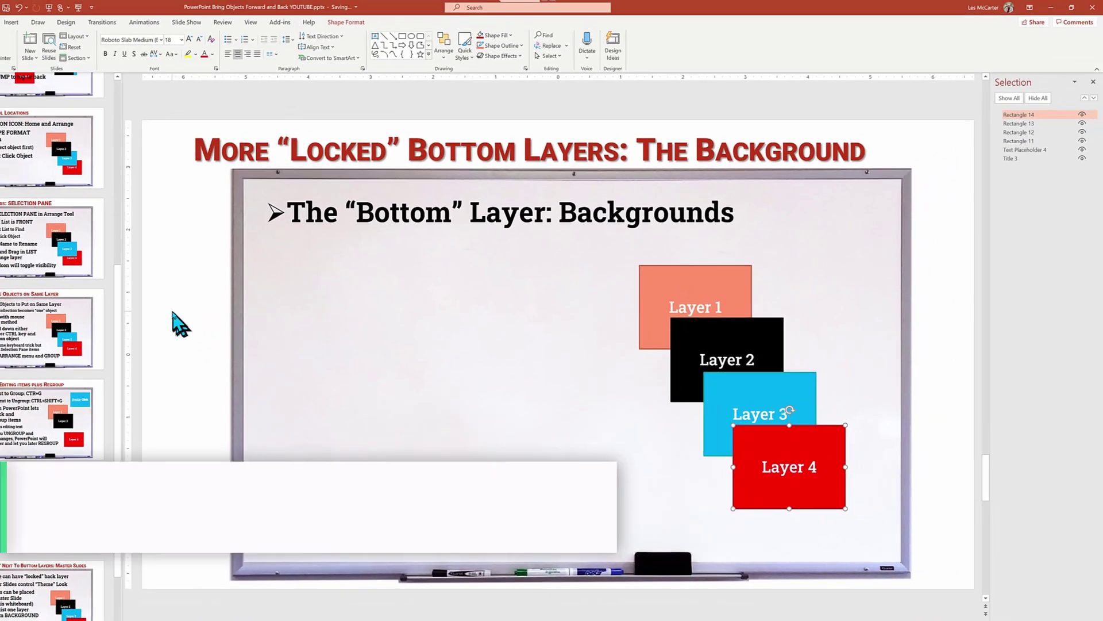
# Fill the Background slide's background with the tan wood texture through Format Background
pyautogui.rightClick(173, 314)
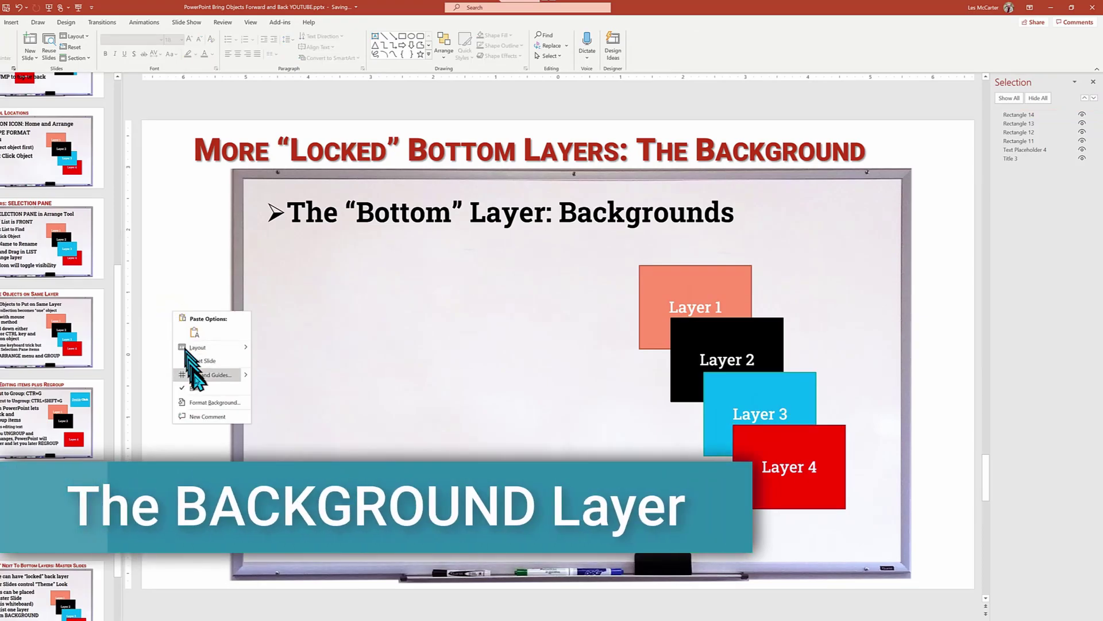
pyautogui.click(237, 404)
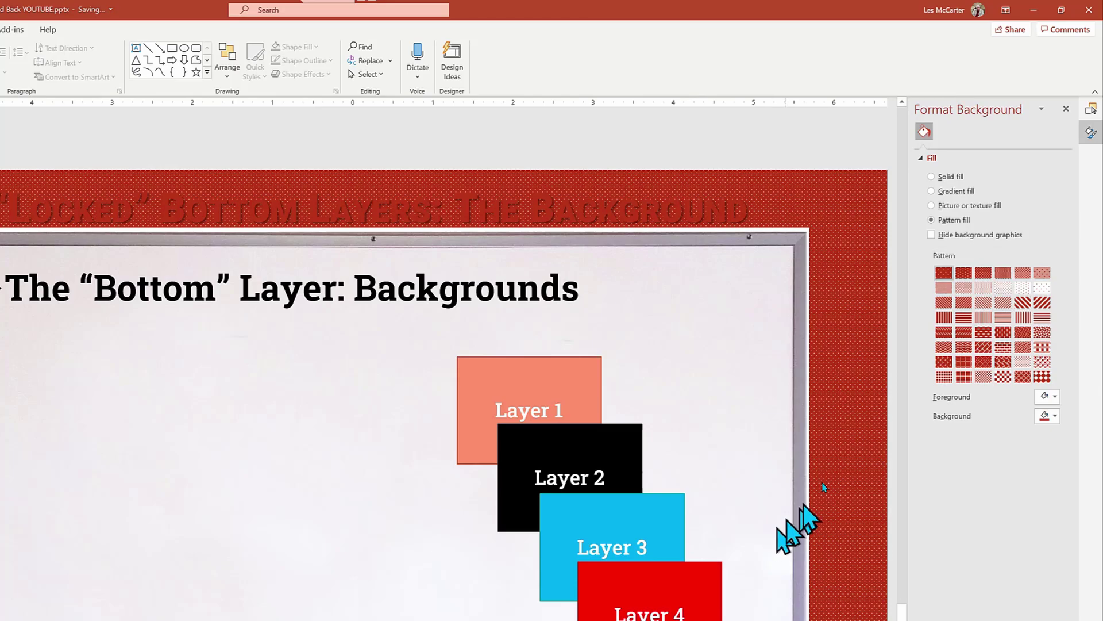
pyautogui.click(975, 205)
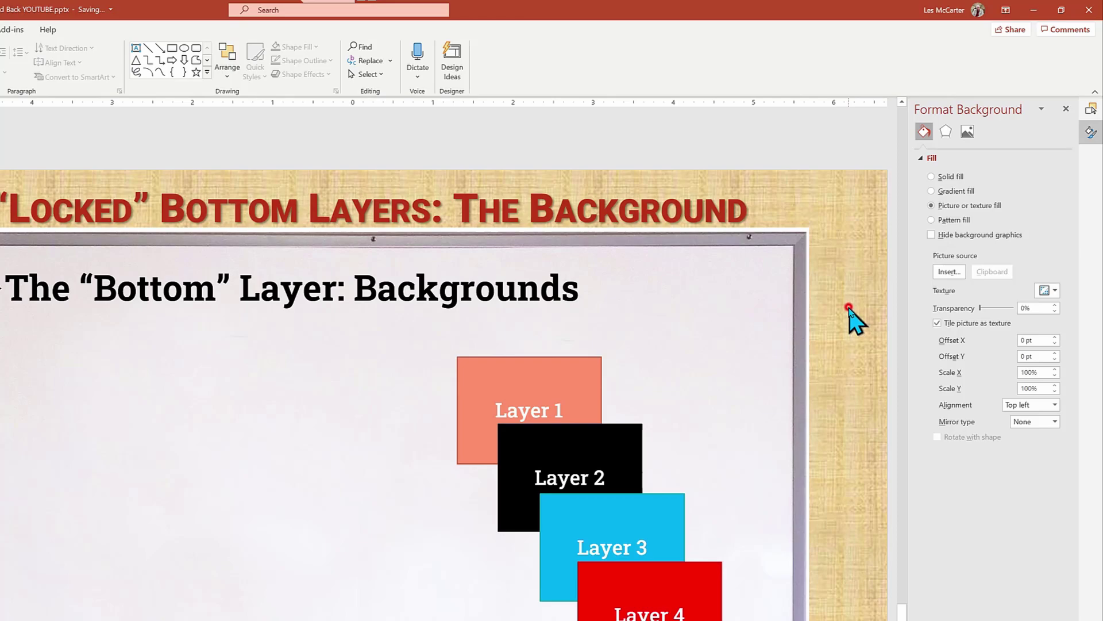
pyautogui.click(842, 212)
pyautogui.click(788, 187)
pyautogui.click(863, 352)
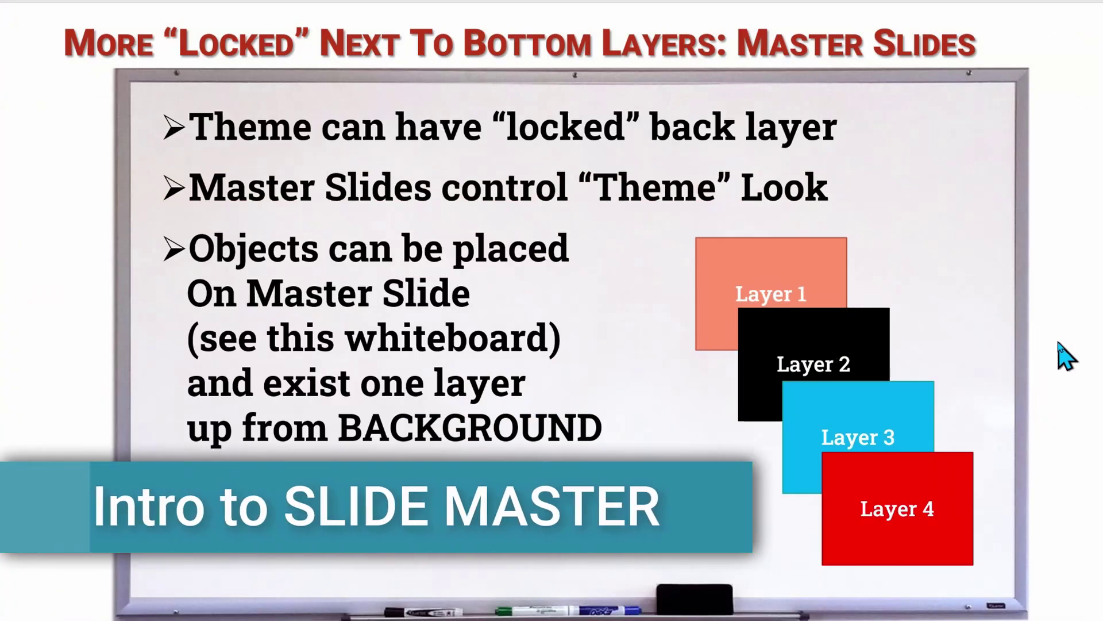
# Select slide 10, Master Slides, and show its Layout choices from the thumbnail's context menu
pyautogui.click(1059, 343)
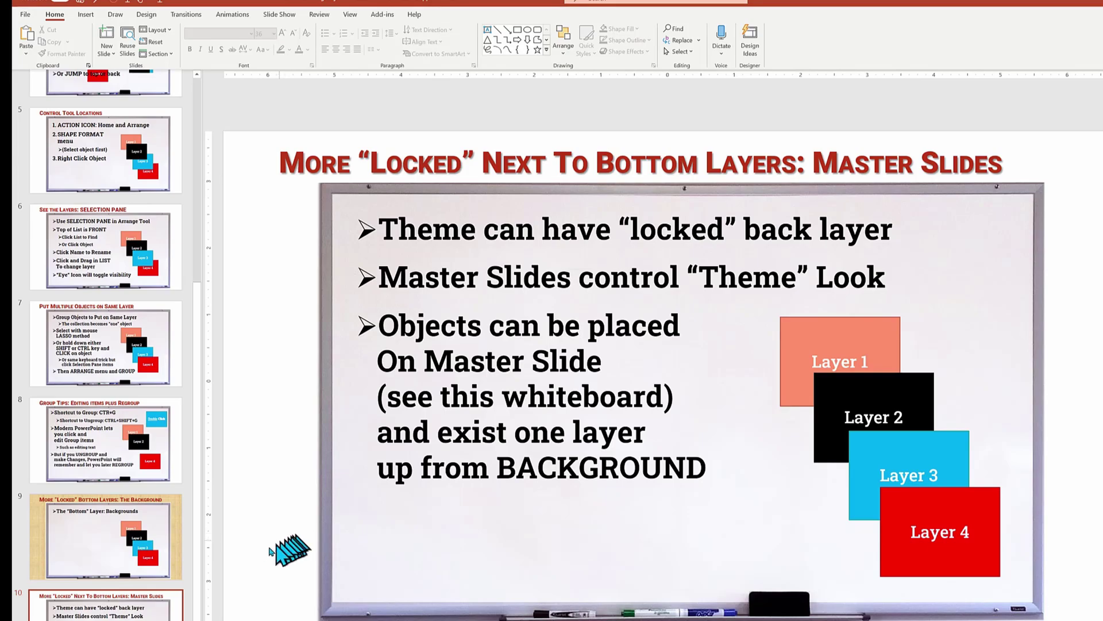
pyautogui.scroll(-3, 138, 586)
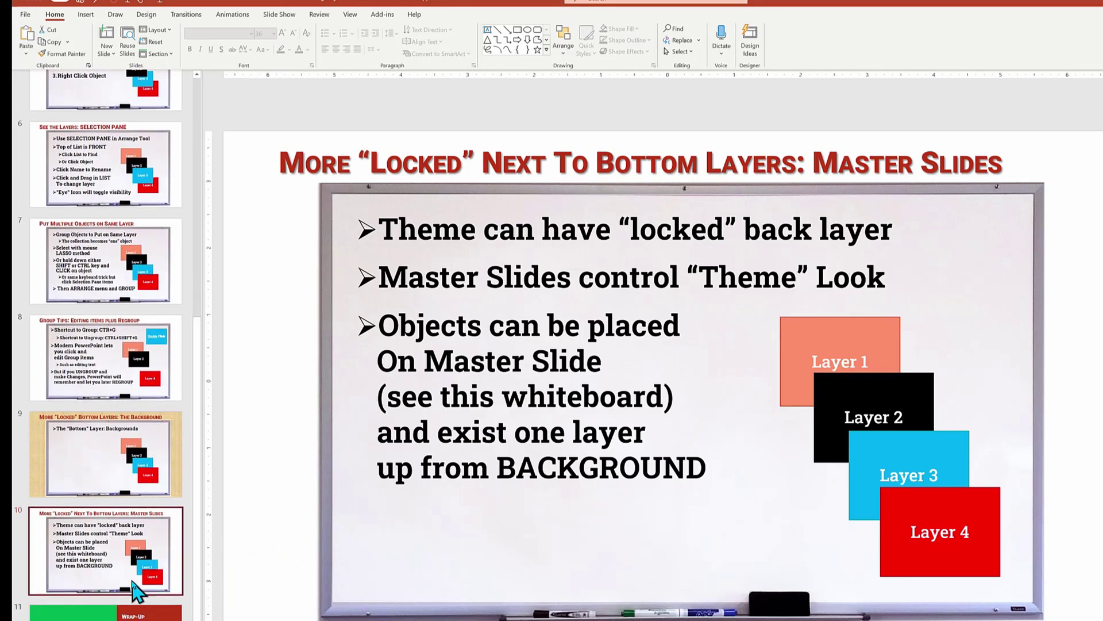
pyautogui.click(161, 549)
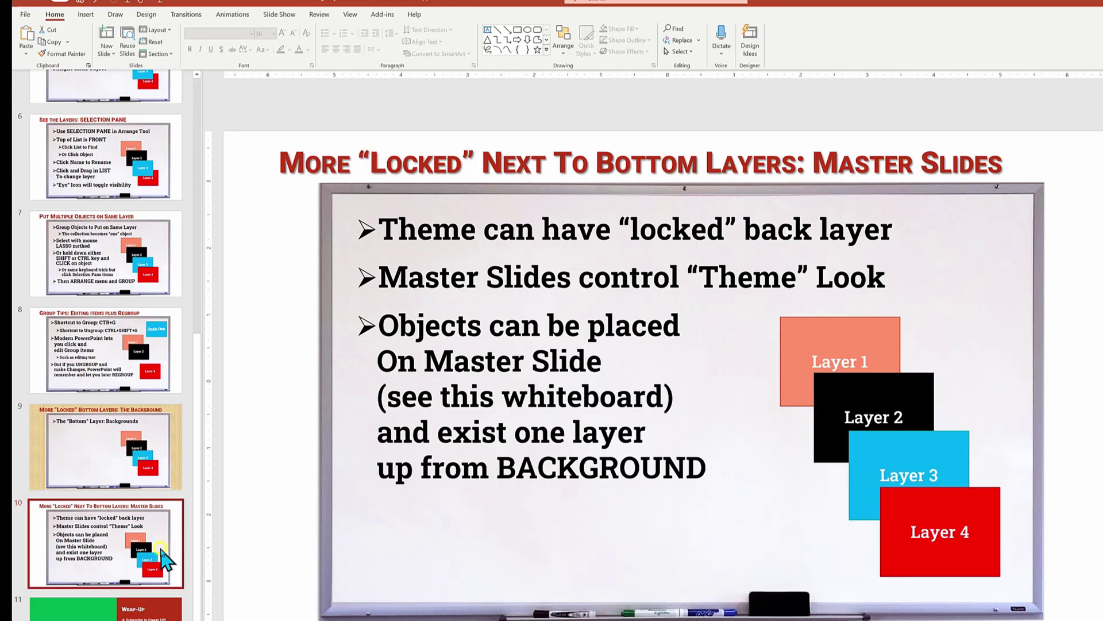
pyautogui.rightClick(166, 558)
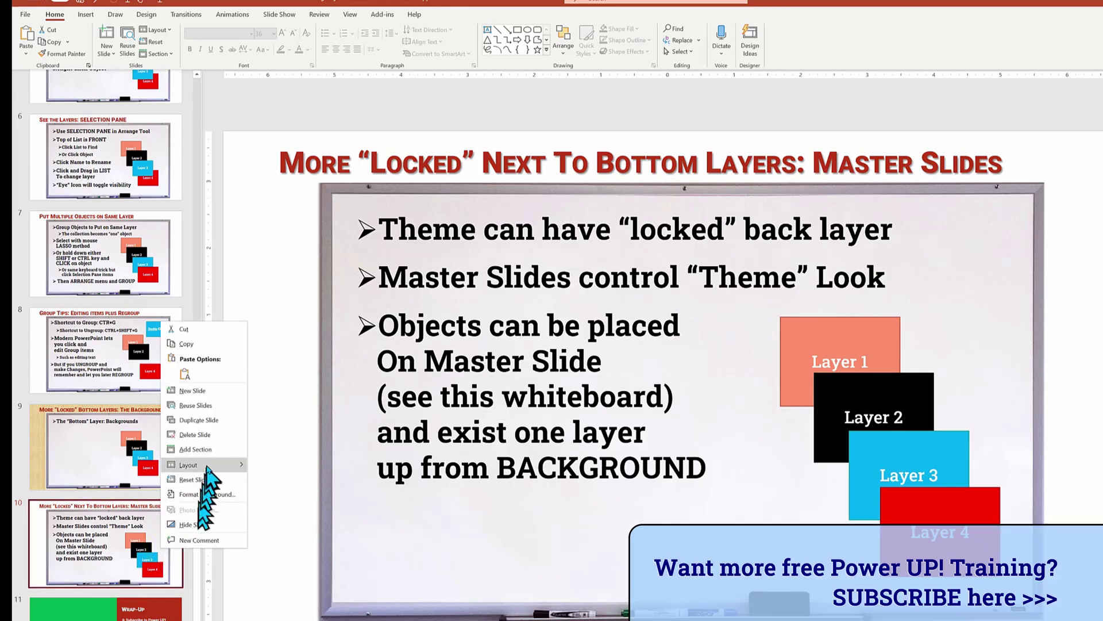
pyautogui.moveTo(211, 461)
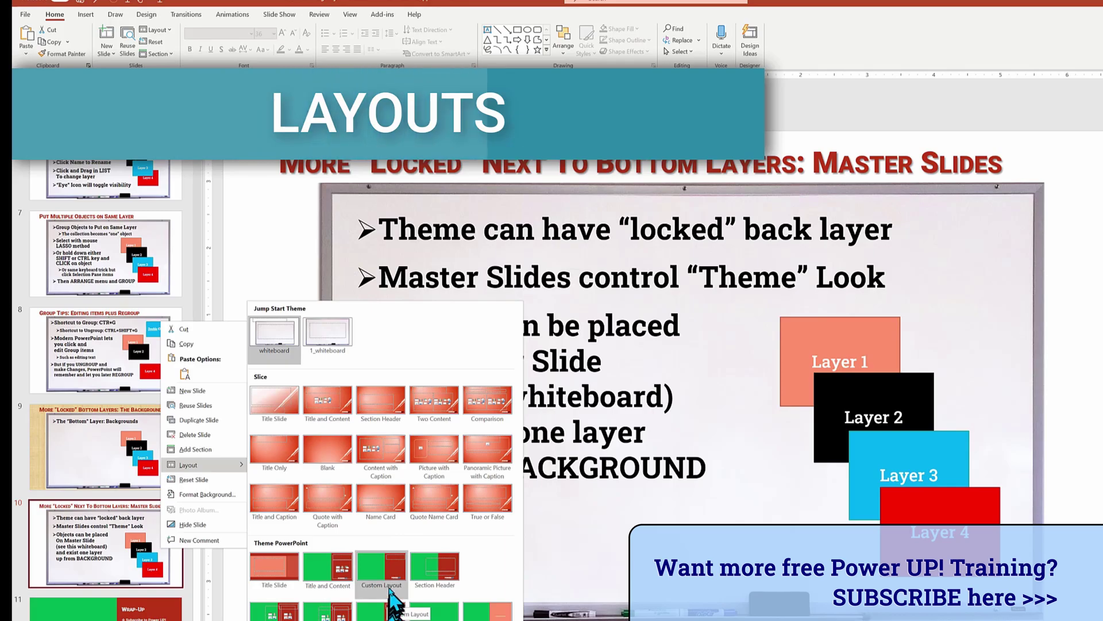
# Apply the green-and-red Custom Layout and move Layer 4 to the right of Layer 3
pyautogui.click(391, 576)
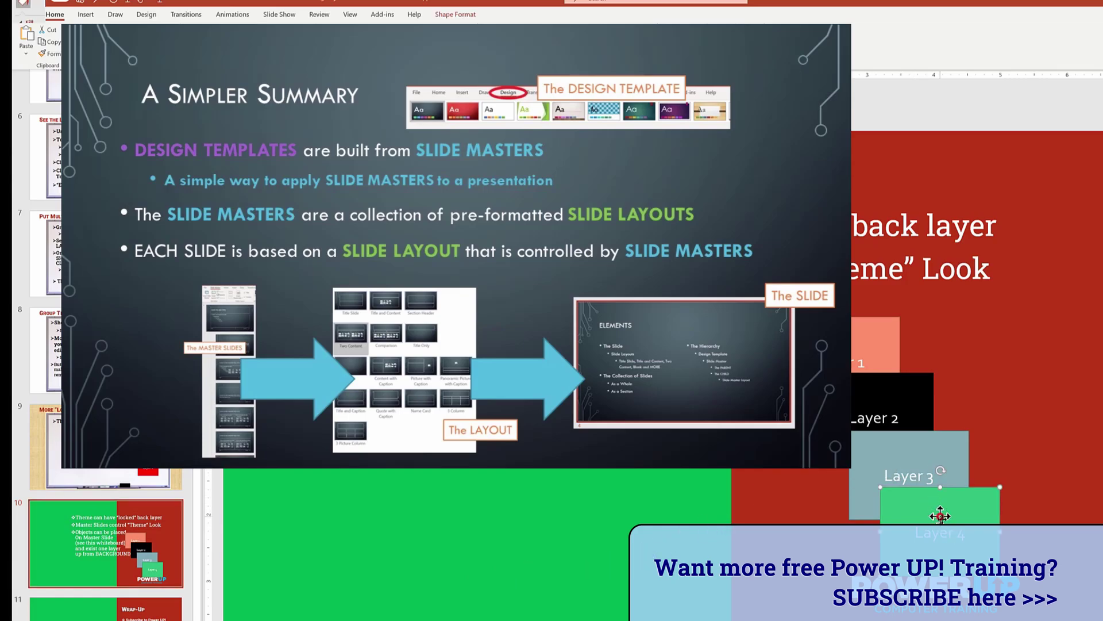
pyautogui.moveTo(940, 516); pyautogui.dragTo(950, 549)
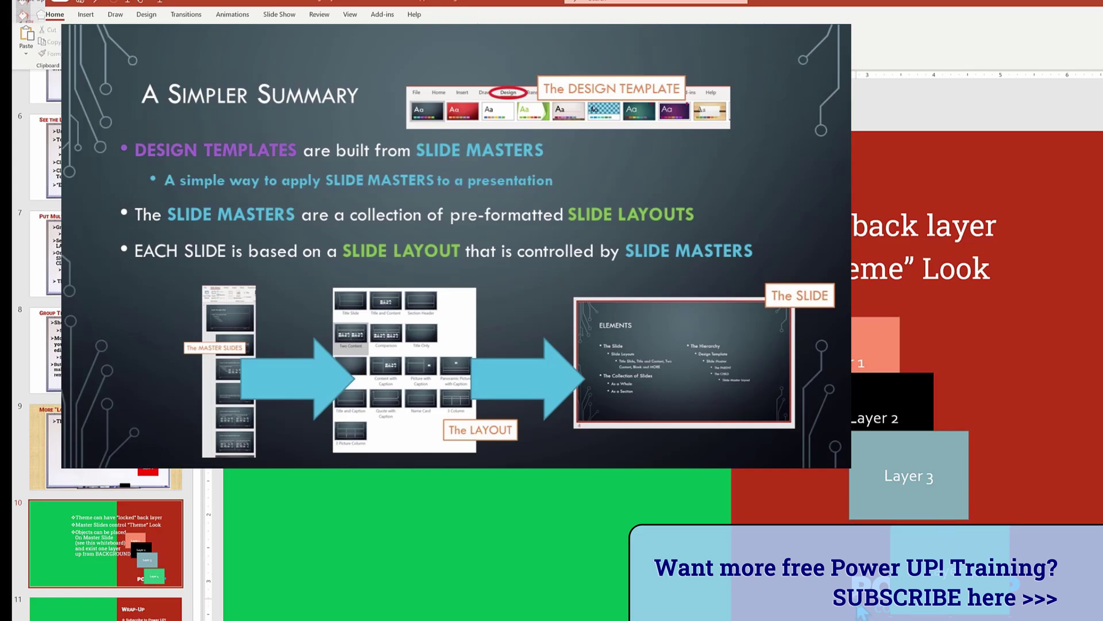
pyautogui.click(908, 582)
pyautogui.moveTo(914, 617); pyautogui.dragTo(986, 475)
pyautogui.press('Escape')
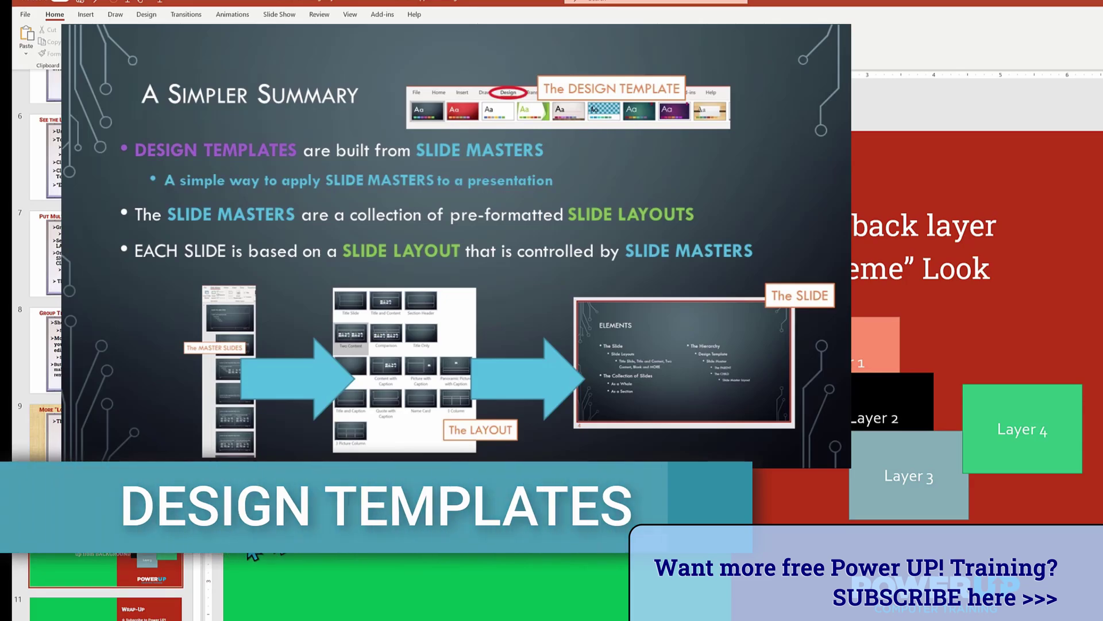
# Preview a teal theme, apply the purple Ion Boardroom theme, then try selecting its locked magenta shape
pyautogui.click(146, 14)
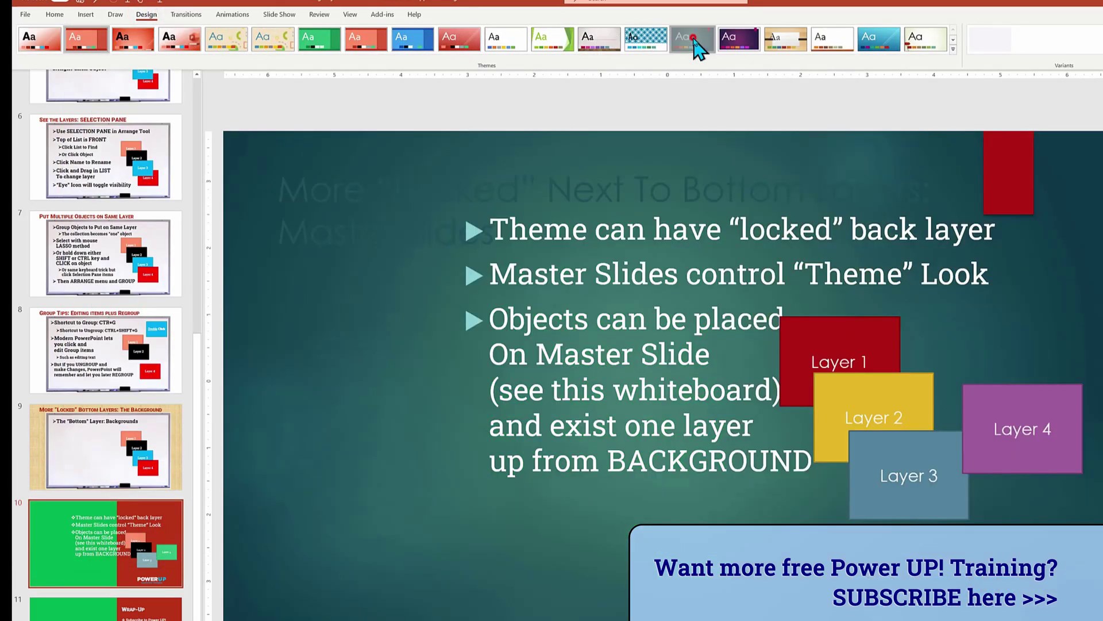
pyautogui.click(693, 38)
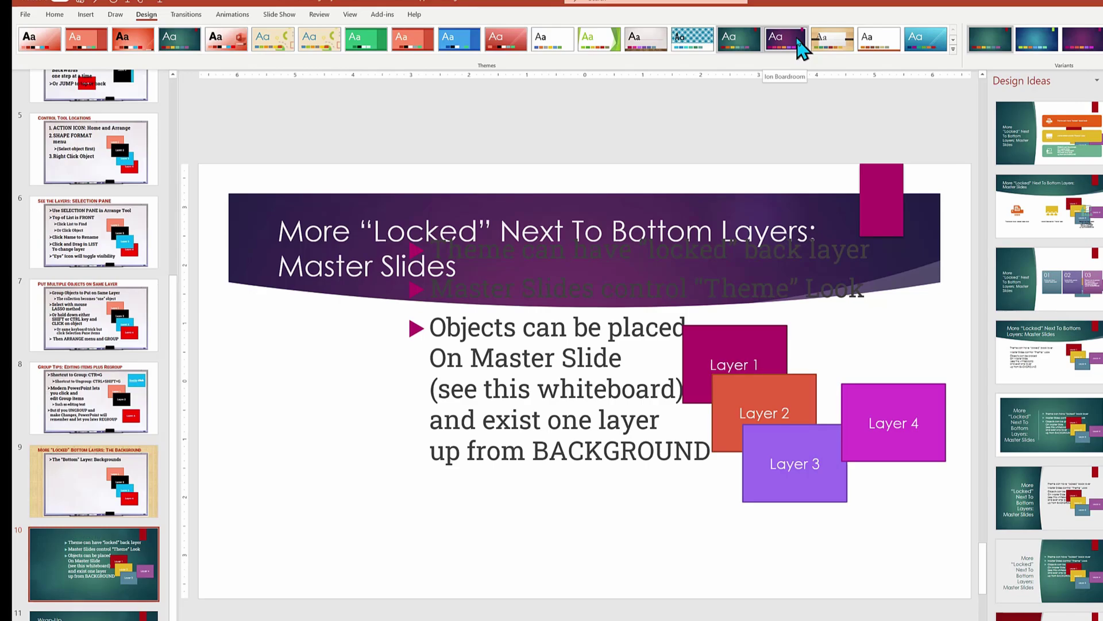
pyautogui.click(797, 42)
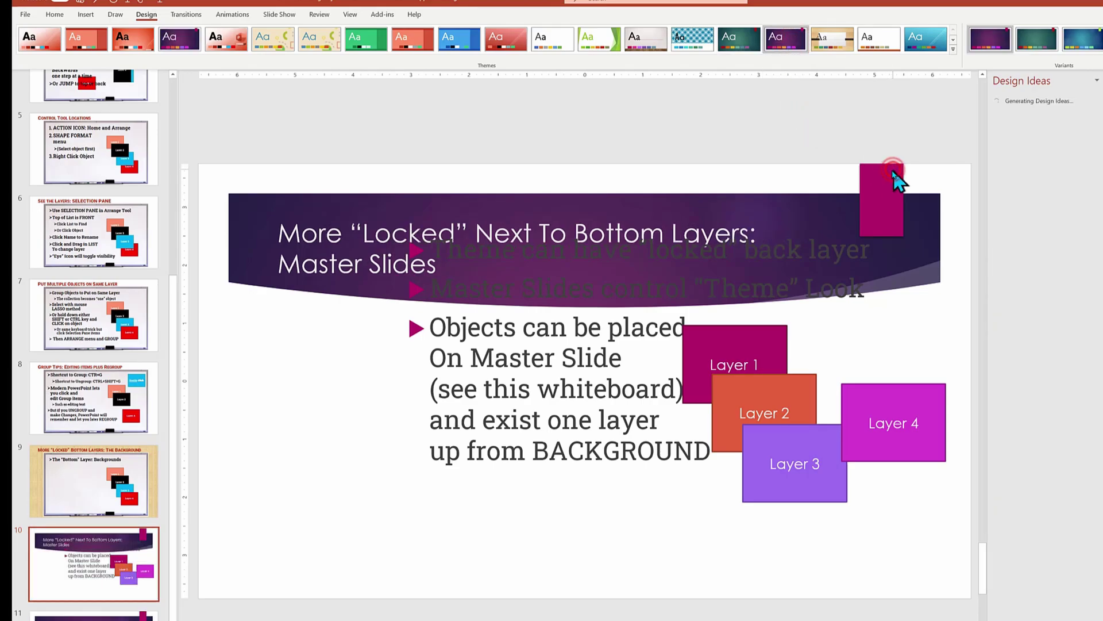
pyautogui.click(828, 192)
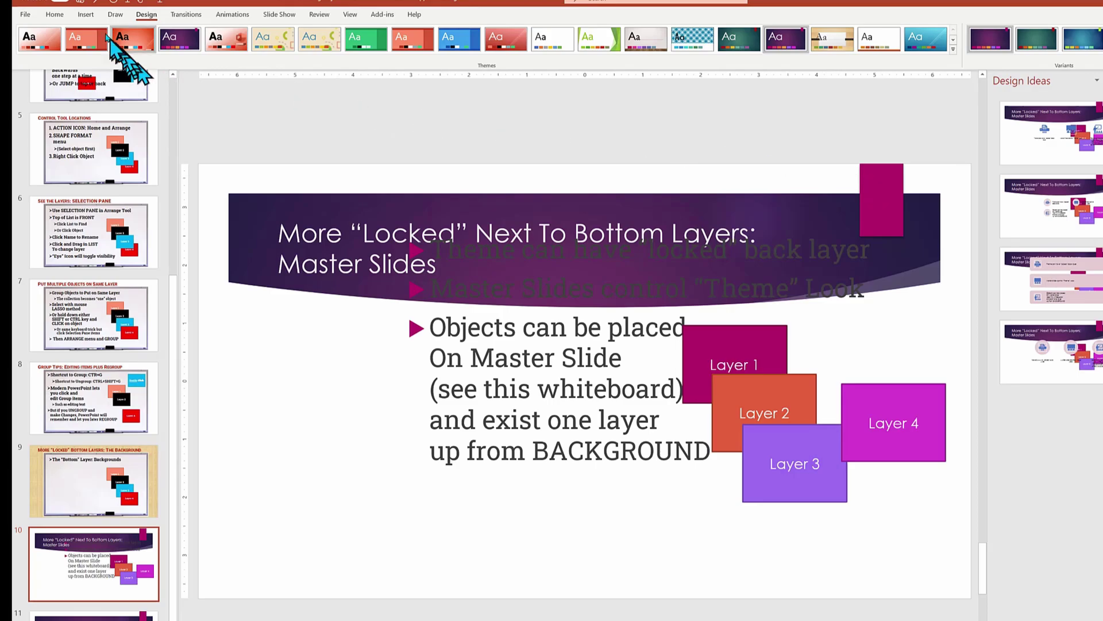
# Undo all recent actions back to the Custom layout change and return to slide 10
pyautogui.click(103, 2)
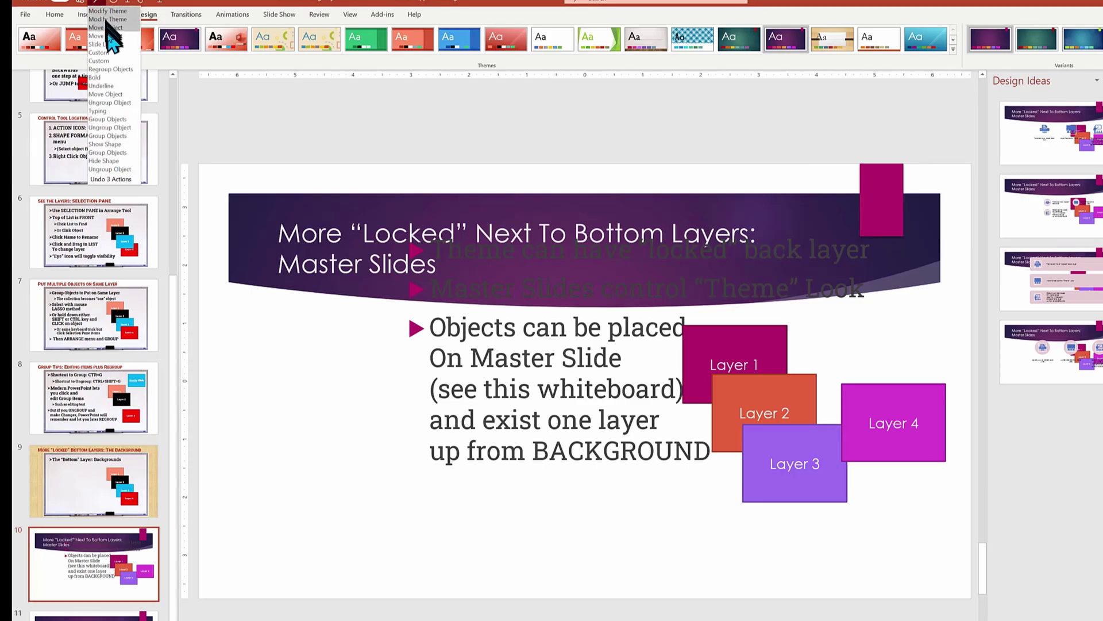
pyautogui.click(108, 59)
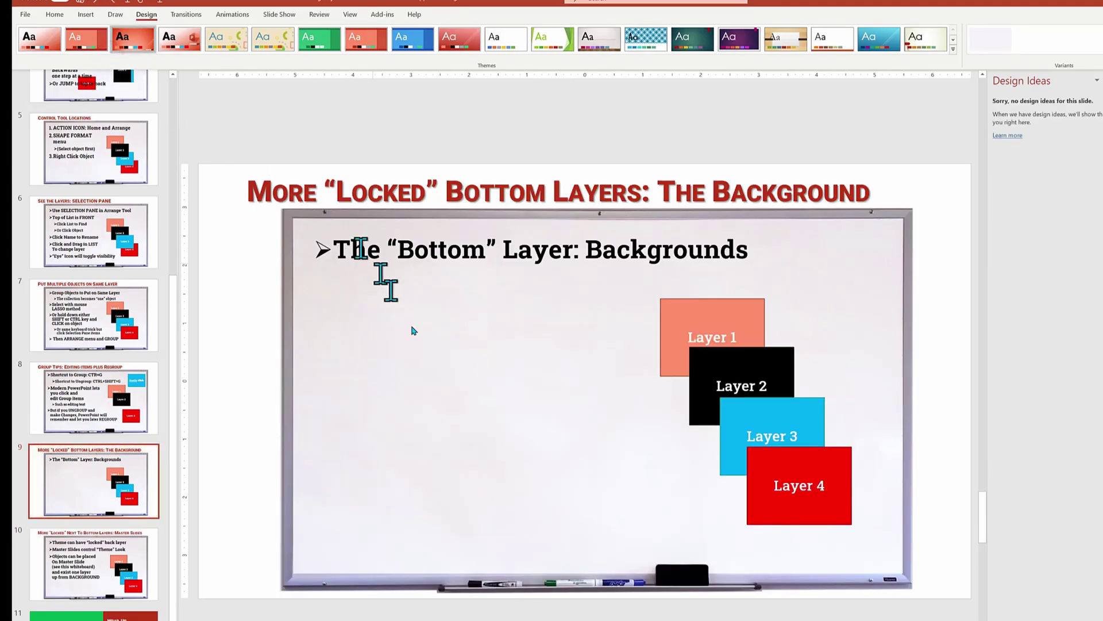
pyautogui.click(46, 589)
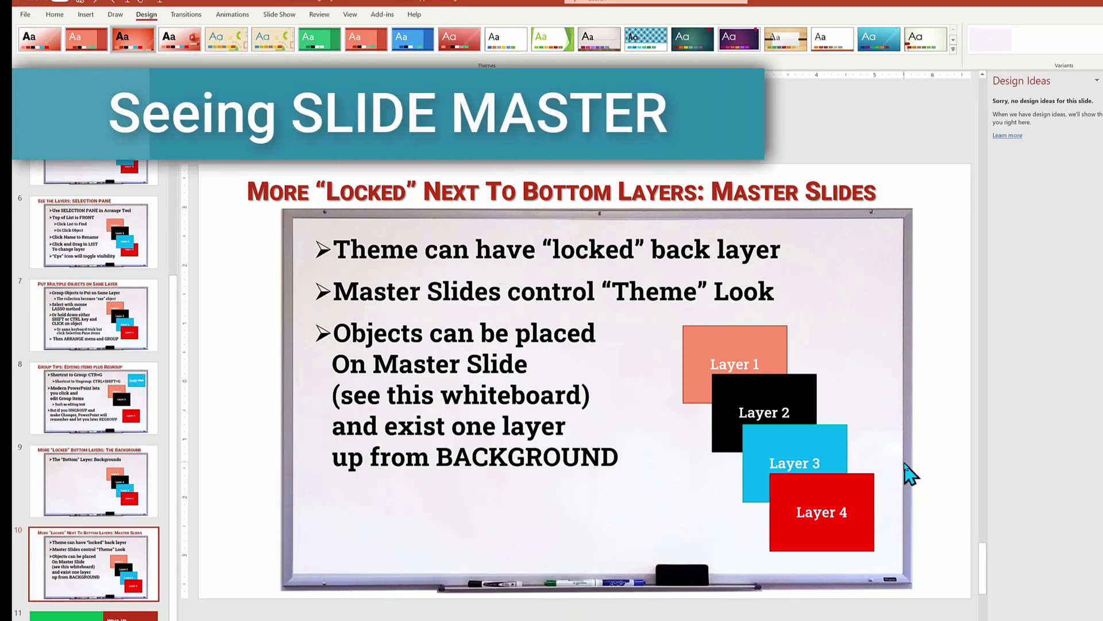
# In Slide Master view, shrink The White Board Session layout's whiteboard picture into its lower-left corner
pyautogui.click(350, 15)
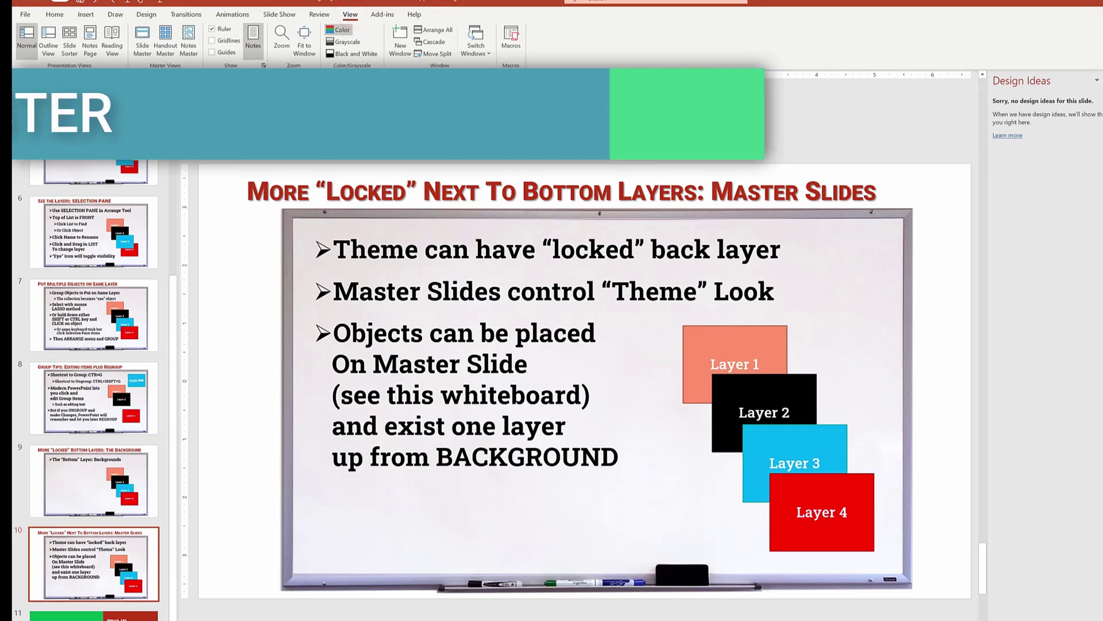
pyautogui.click(143, 55)
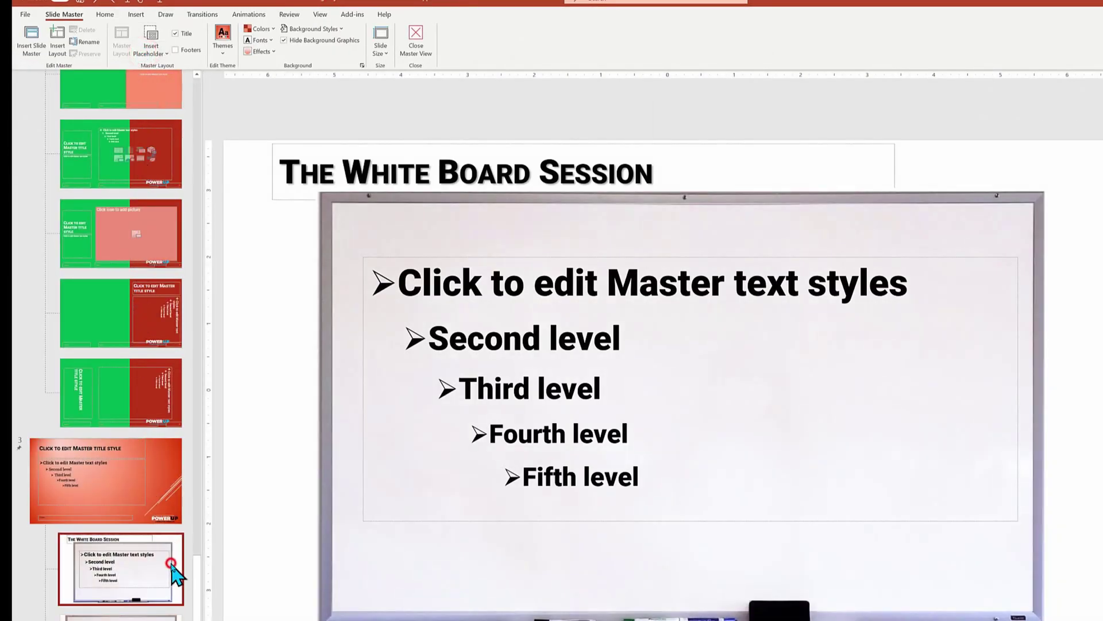
pyautogui.moveTo(323, 488); pyautogui.dragTo(257, 485)
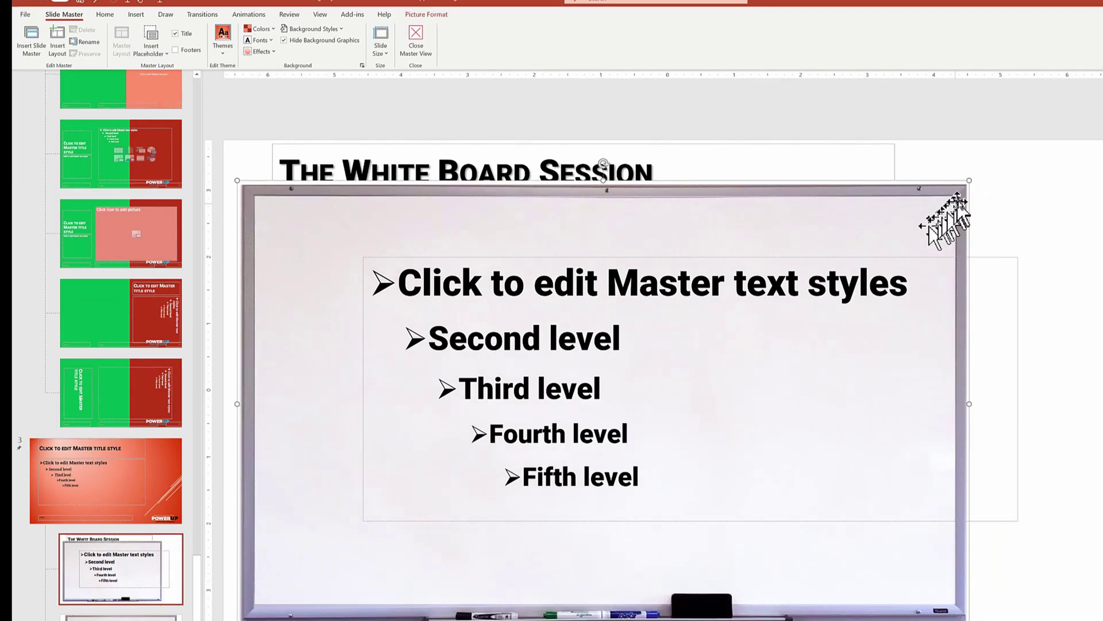
pyautogui.moveTo(969, 180); pyautogui.dragTo(465, 489)
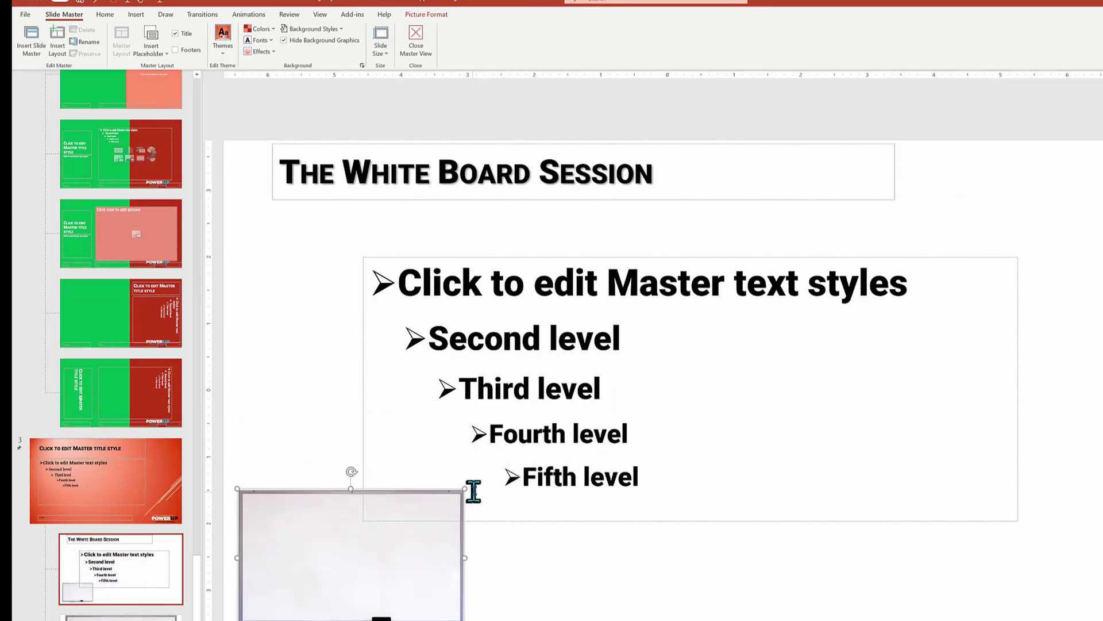
# Close Master View, select the bullet text, and confirm the small whiteboard picture can't be selected
pyautogui.click(413, 45)
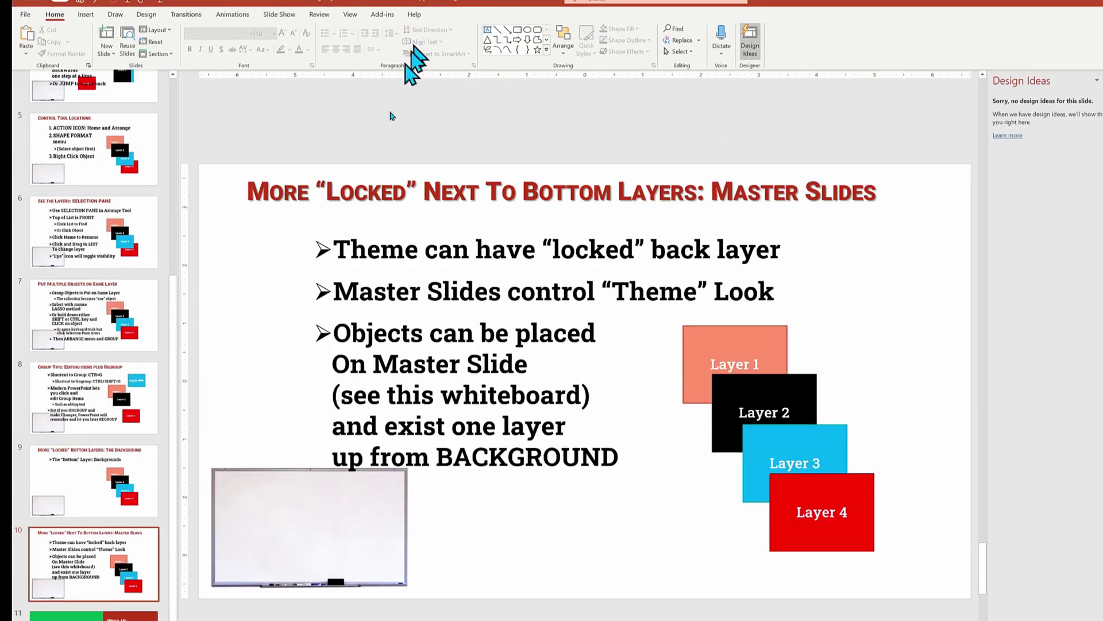
pyautogui.click(405, 503)
pyautogui.click(221, 514)
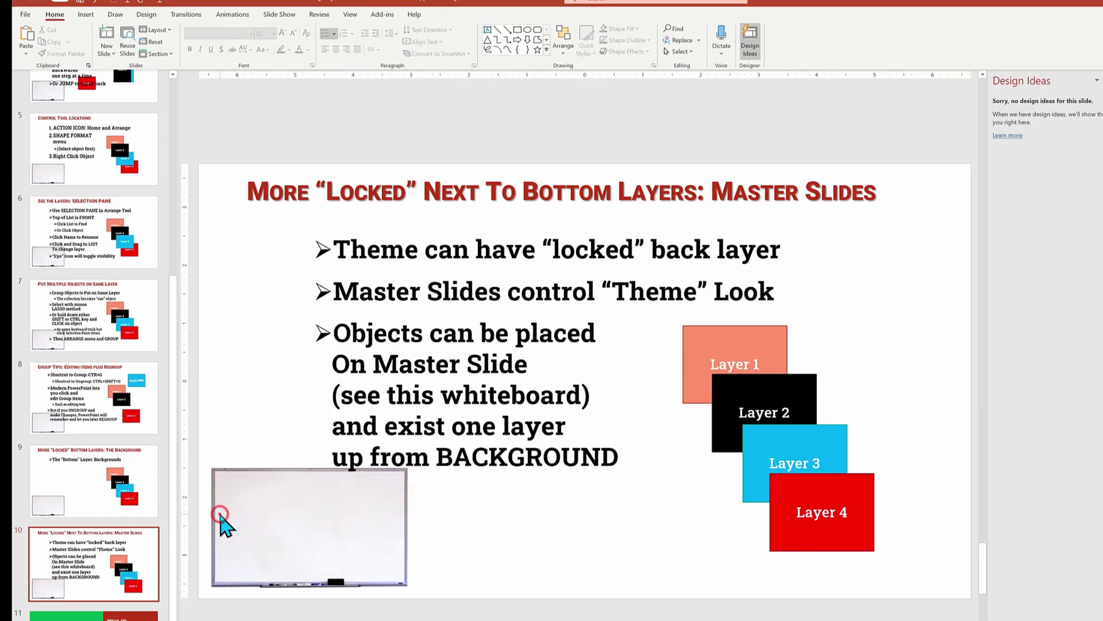